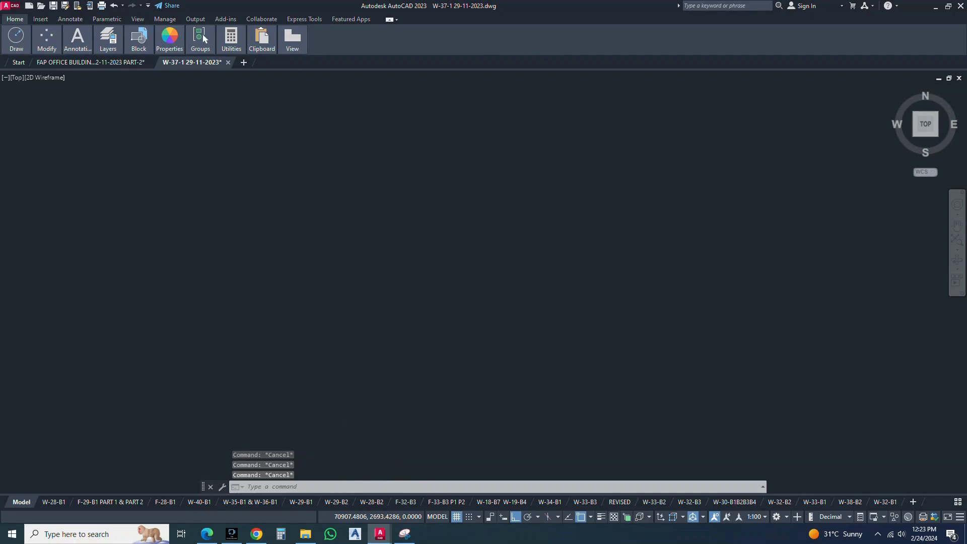
Show the tool palettes, switch to the mechanical samples and insert the Shoulder Screw - Imperial block in model space
key("ctrl+3")
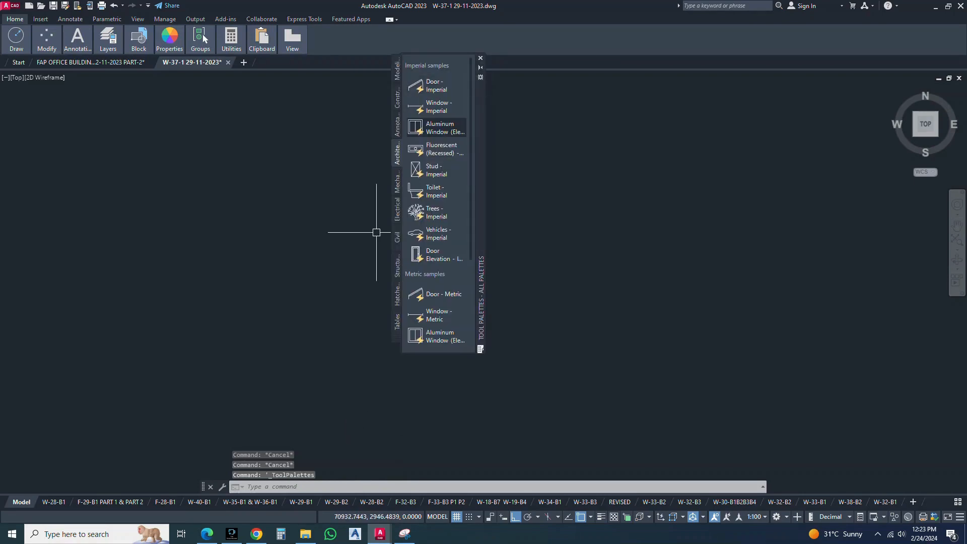
left_click(397, 183)
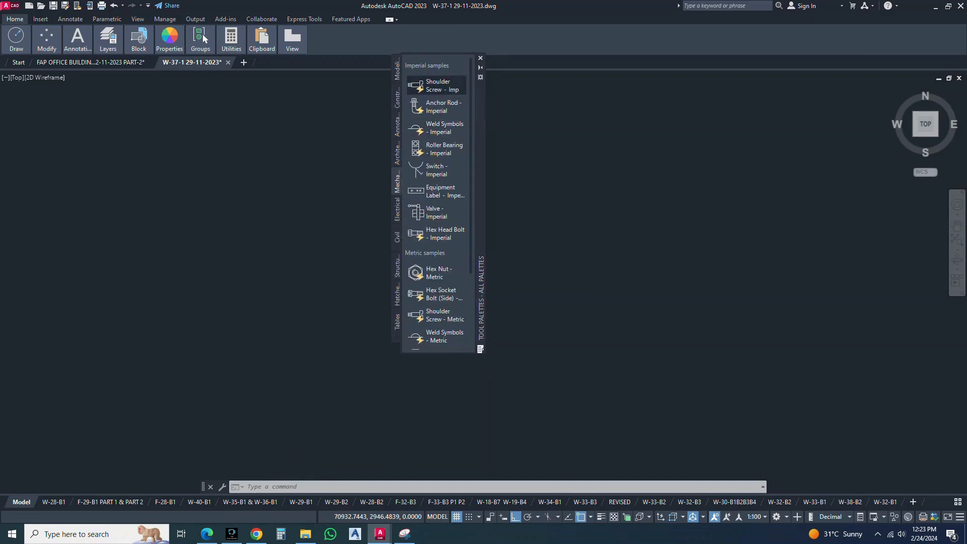
left_click(436, 86)
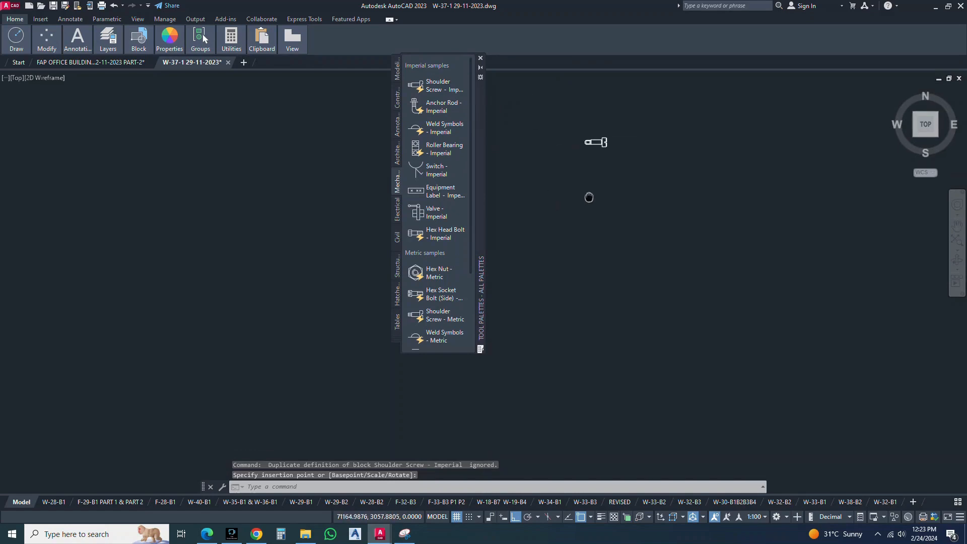
scroll(603, 152, "up", 6)
middle_click_drag(626, 164, 675, 167)
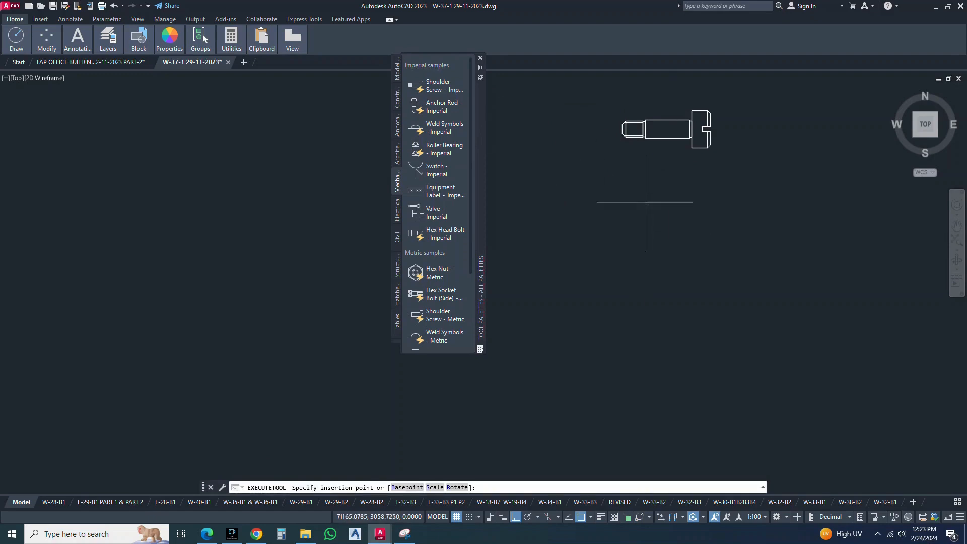
Insert the Anchor Rod - Imperial block to the right of the shoulder screw
scroll(634, 248, "down", 5)
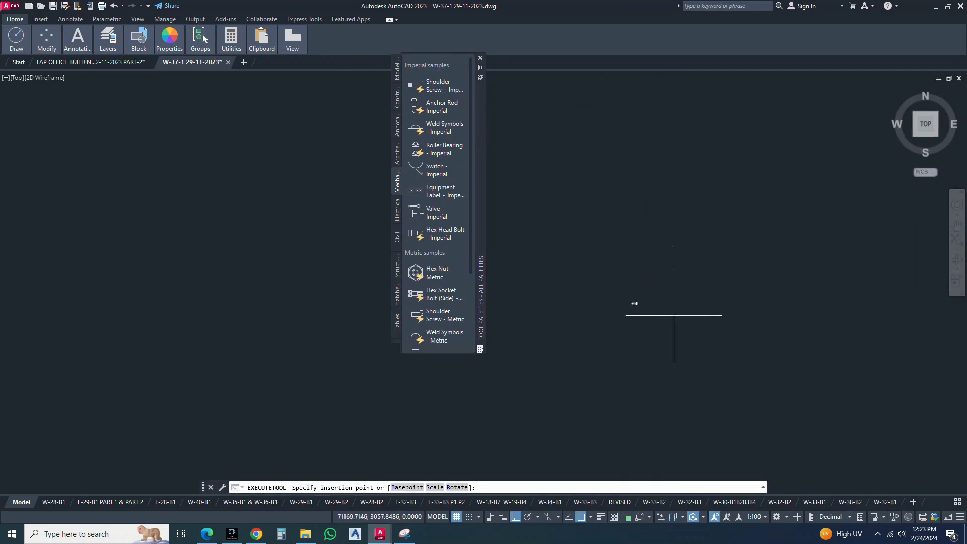
key("Escape")
scroll(660, 302, "up", 5)
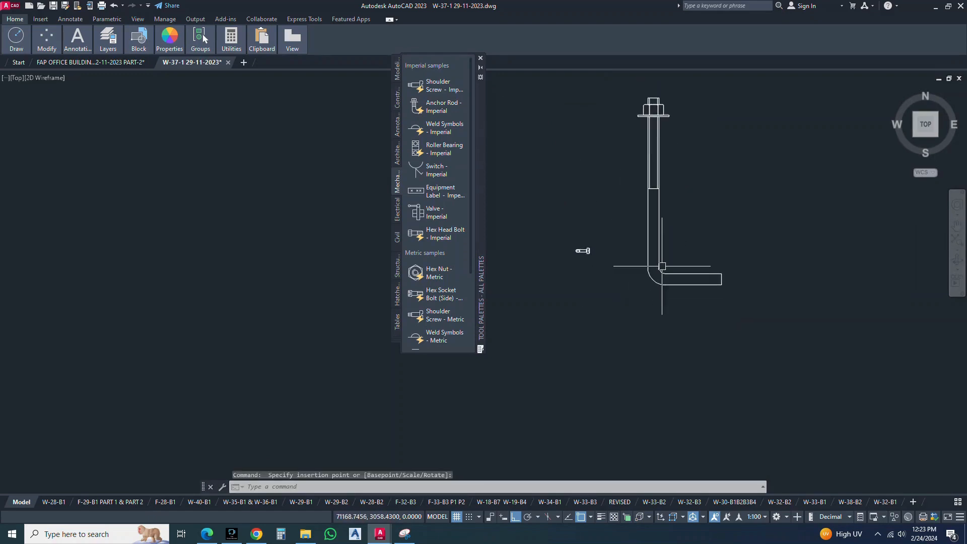
Scale the anchor rod down to about twice the shoulder screw's length, using a base point beside the rod's bend
type("sc")
type("sc")
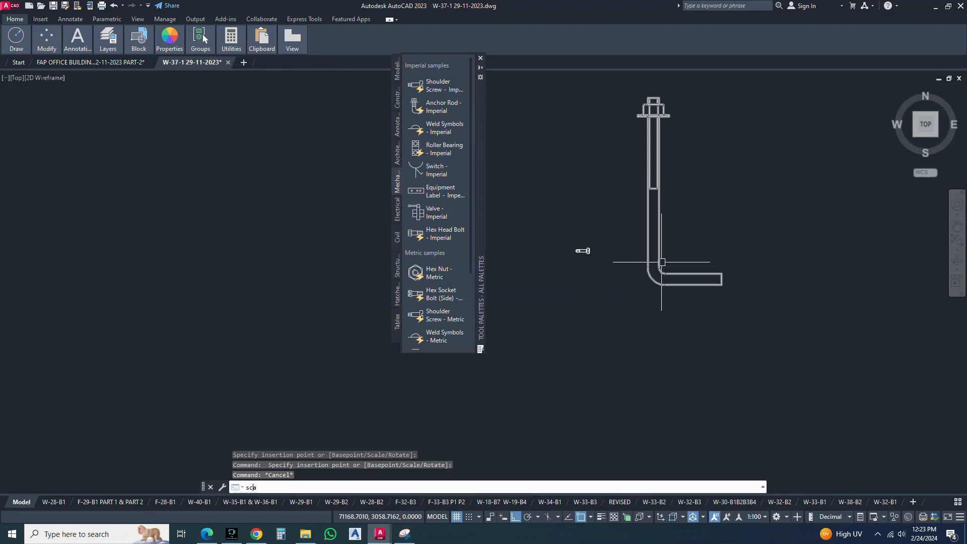
key("Return")
left_click(762, 346)
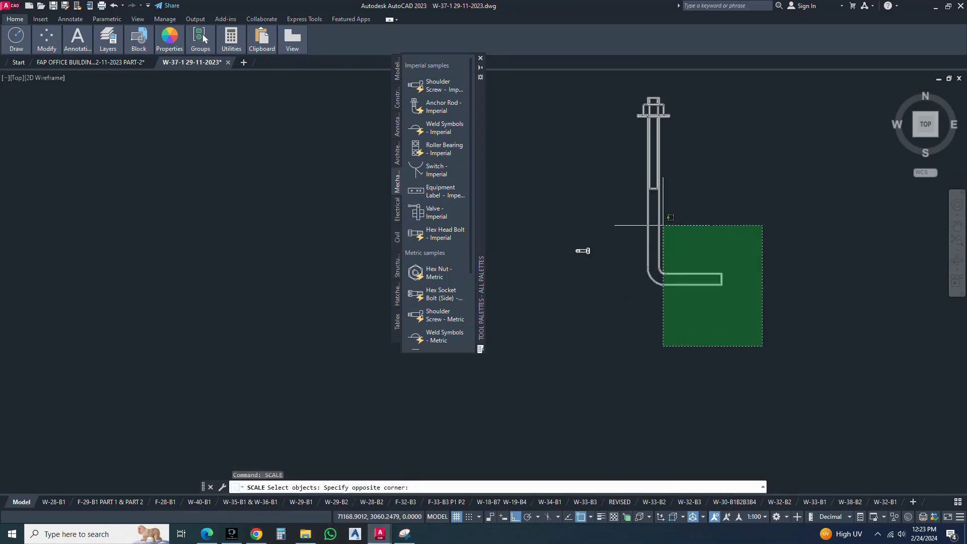
left_click(660, 216)
key("Return")
left_click(675, 258)
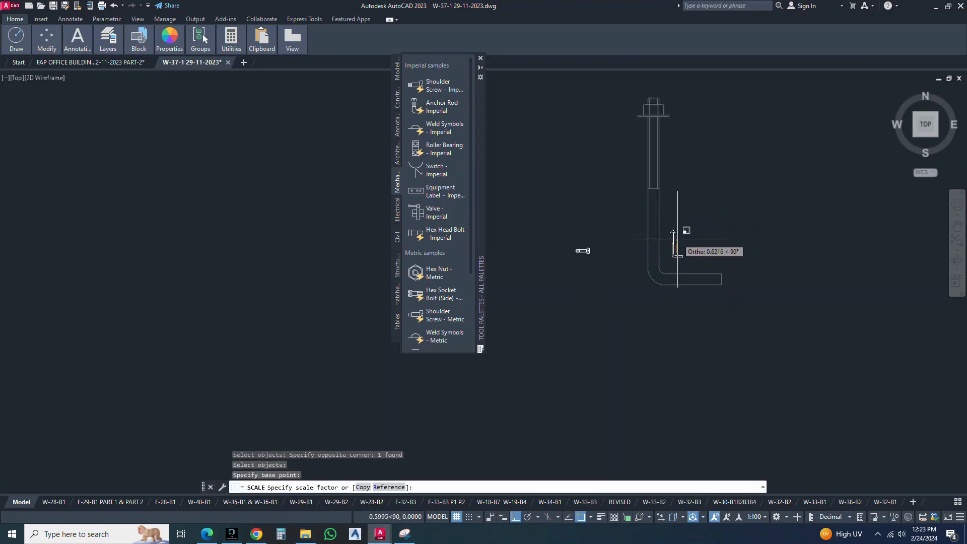
key("Escape")
key("Escape")
Move the anchor rod to just below the shoulder screw with Ortho off
scroll(673, 240, "up", 2)
type("m")
key("Return")
left_click(718, 205)
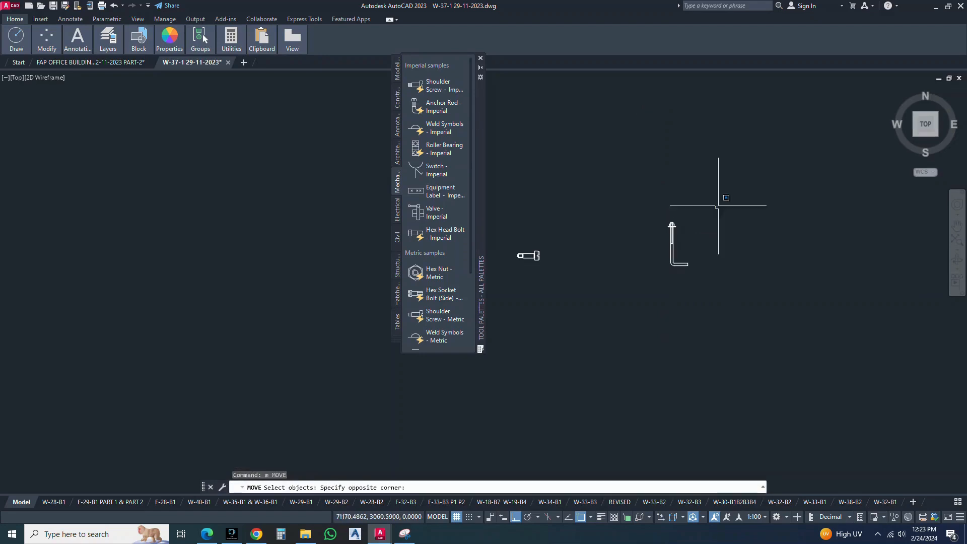
left_click(649, 294)
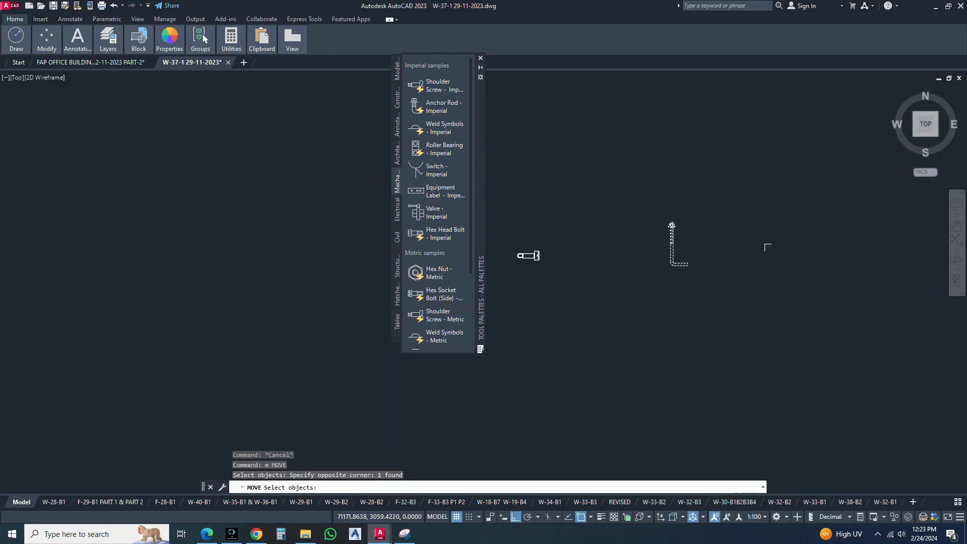
key("Return")
left_click(767, 246)
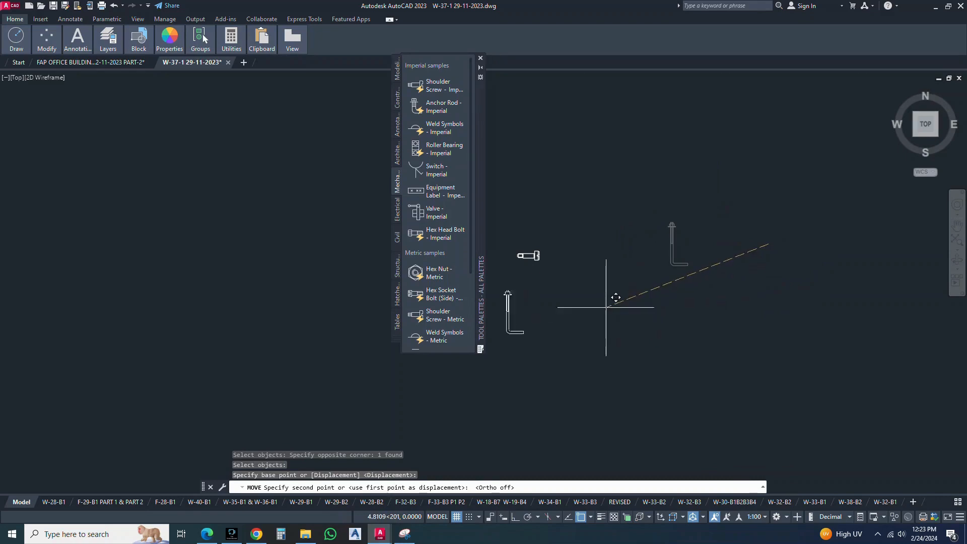
mouse_move(615, 298)
middle_mouse_down()
mouse_move(723, 296)
mouse_move(741, 281)
middle_mouse_up()
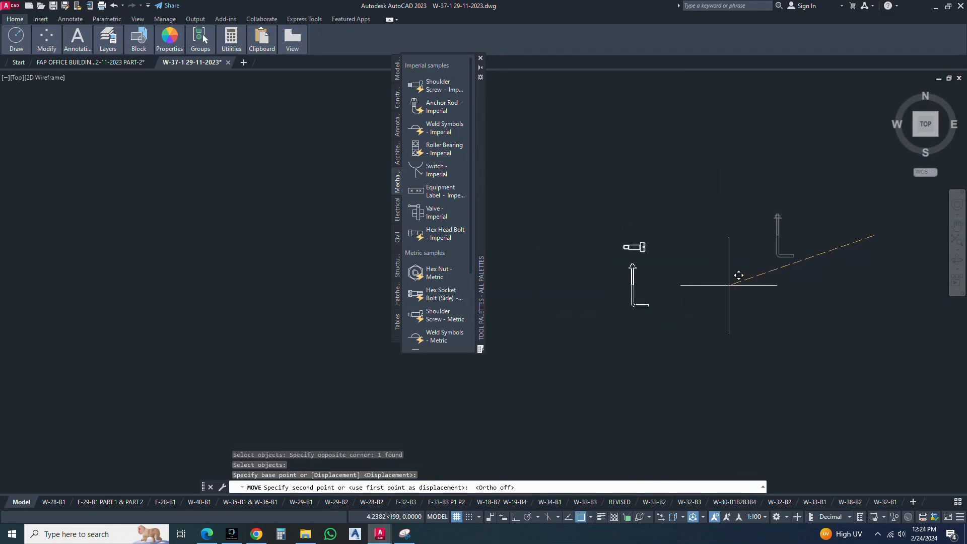
left_click(728, 285)
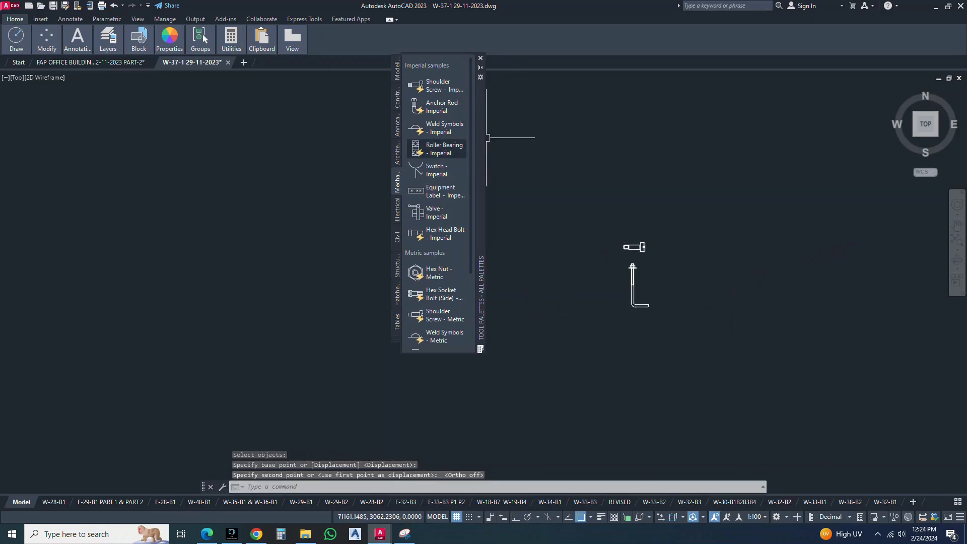
Insert the Valve - Imperial block near the screw and the anchor rod
left_click(433, 212)
scroll(585, 347, "down", 4)
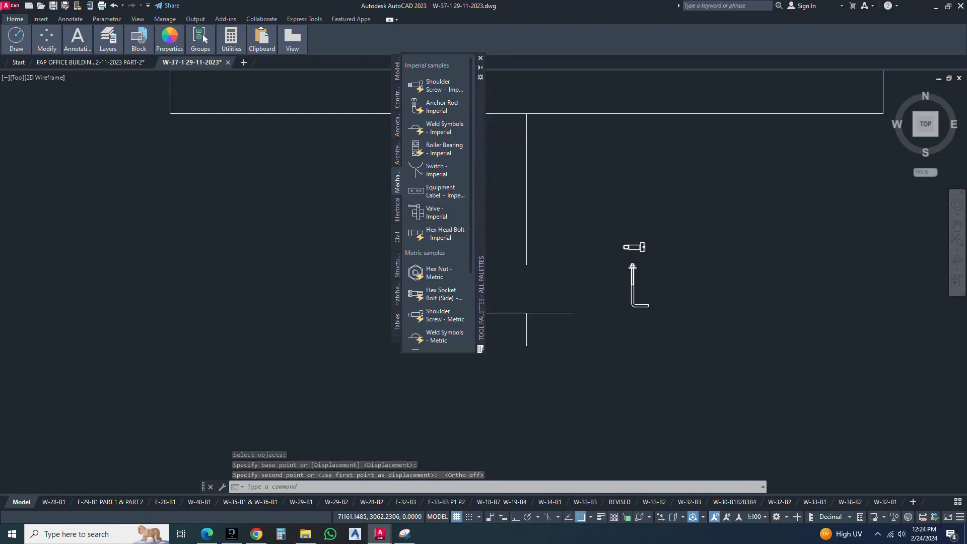
left_click(652, 341)
scroll(644, 309, "down", 5)
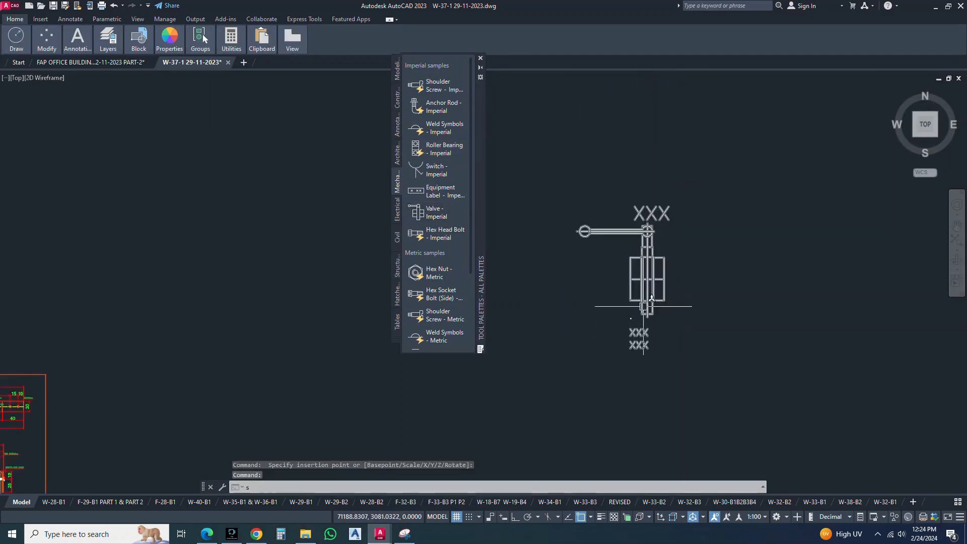
Scale the oversized valve block down to a small fraction of its size about a base point beside it
type("SCALe")
key("Return")
left_click(643, 304)
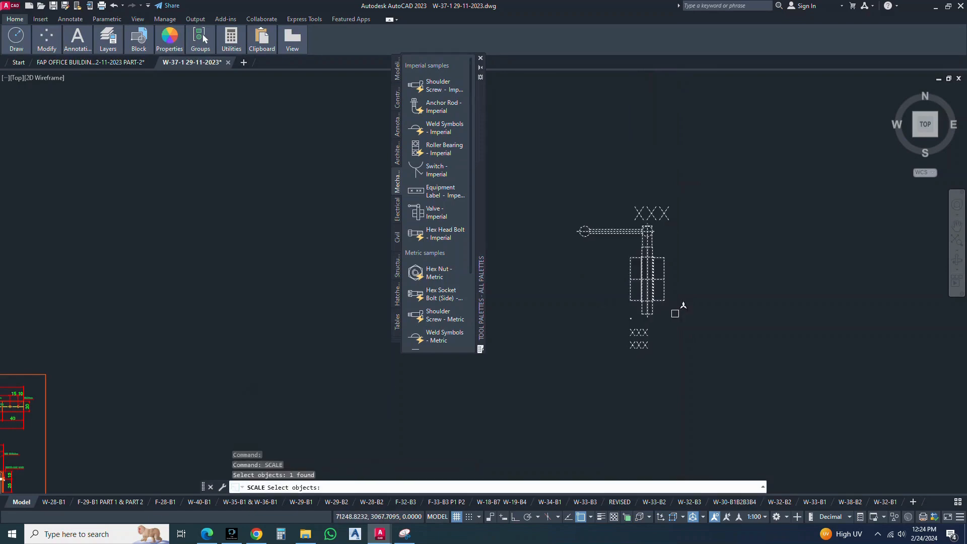
key("Return")
left_click(676, 313)
left_click(676, 307)
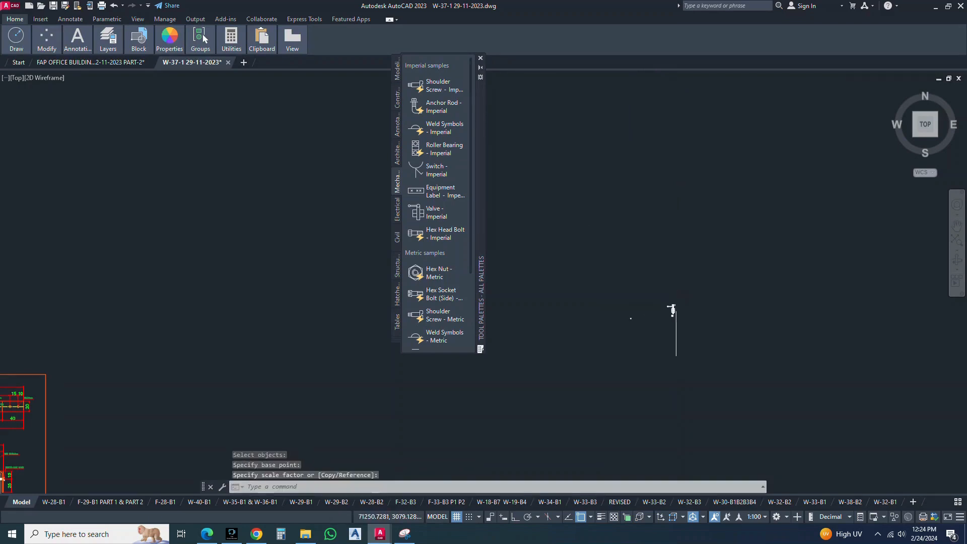
key("Escape")
Move the reduced valve block close to the shoulder screw and anchor rod
scroll(672, 308, "up", 4)
key("Escape")
type("m")
key("Return")
left_click(706, 295)
left_click(664, 341)
key("Return")
left_click(693, 328)
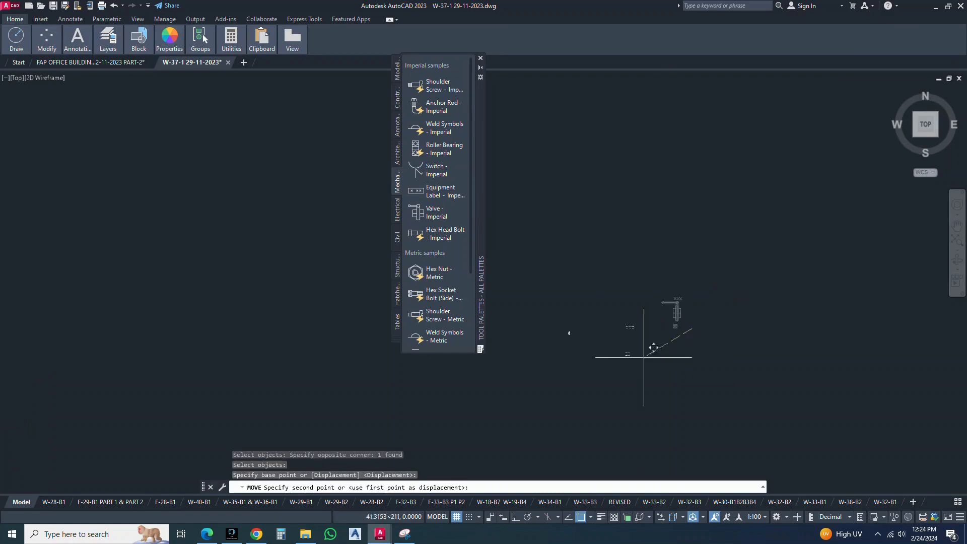
middle_click_drag(586, 379, 645, 360)
scroll(613, 320, "up", 7)
scroll(613, 303, "down", 4)
left_click(665, 355)
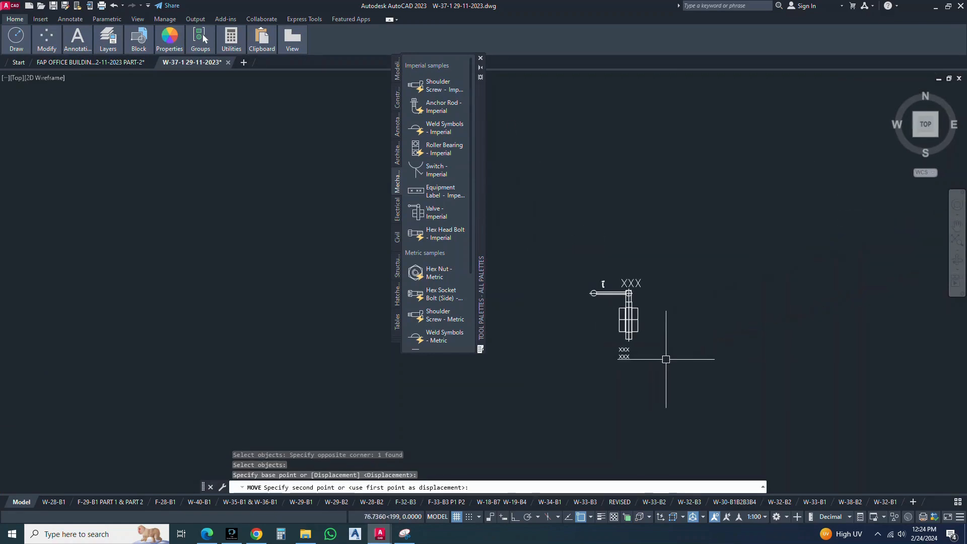
key("Escape")
Scale the valve block down again to roughly the size of the anchor rod
type("sca")
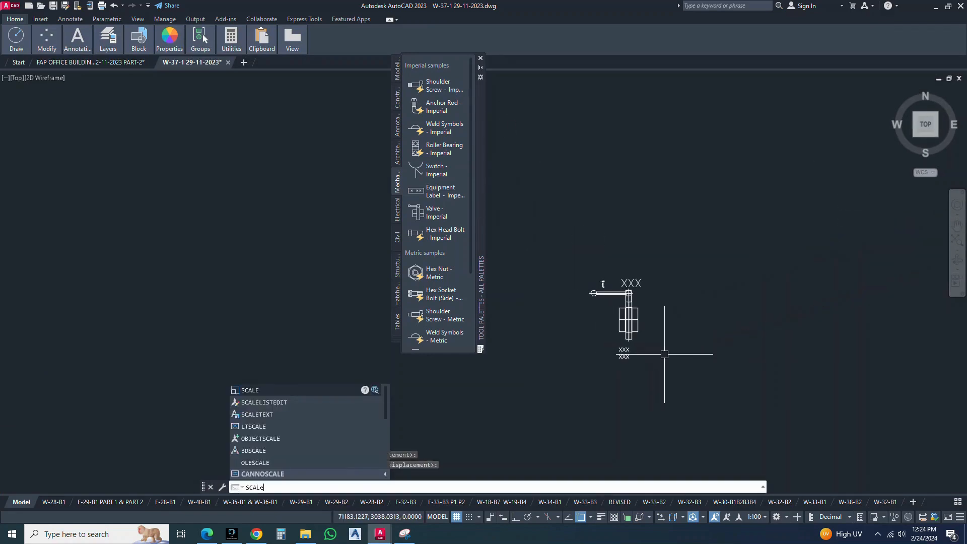
key("Return")
left_click(634, 334)
key("Return")
left_click(637, 341)
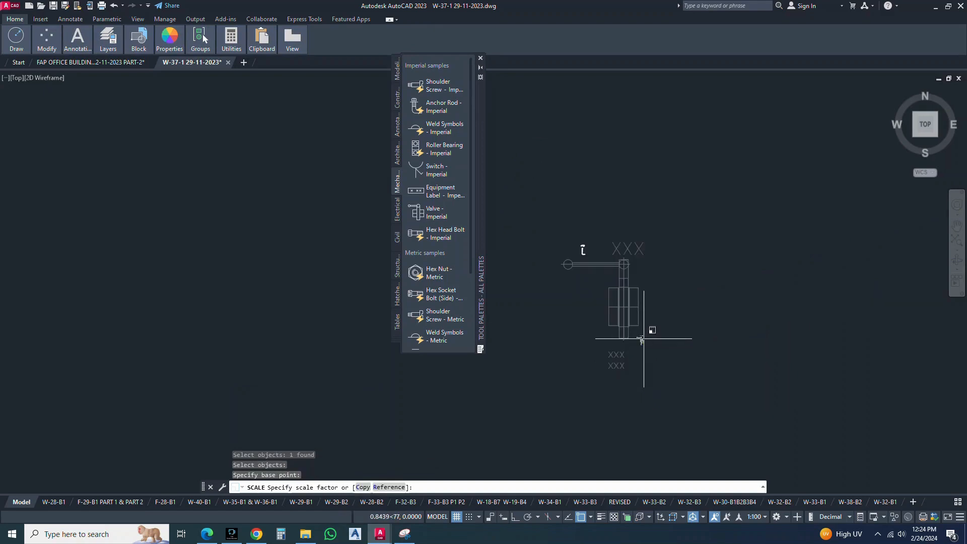
key("Escape")
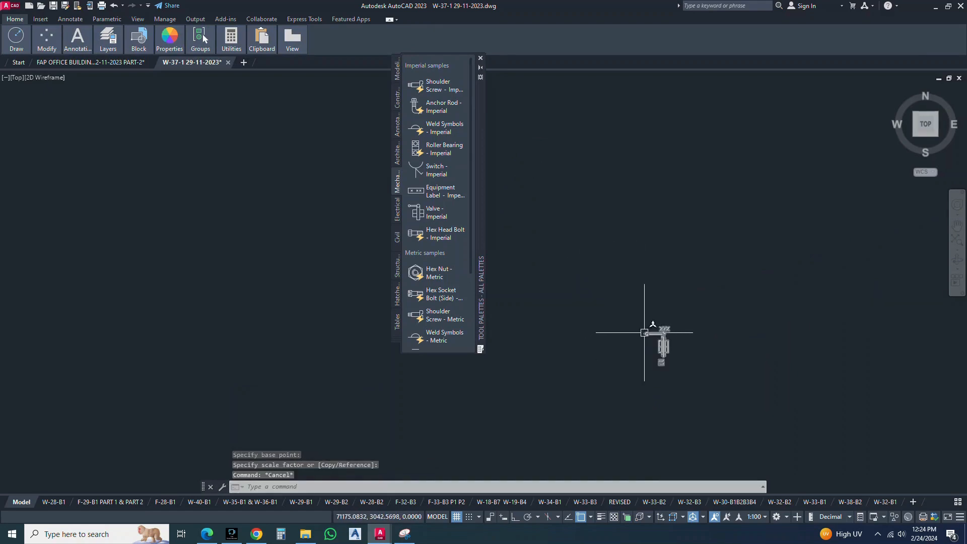
Move the valve block directly below the anchor rod to continue the column of parts
type("m")
key("Return")
left_click(681, 311)
left_click(657, 345)
key("Return")
left_click(693, 341)
scroll(667, 306, "down", 4)
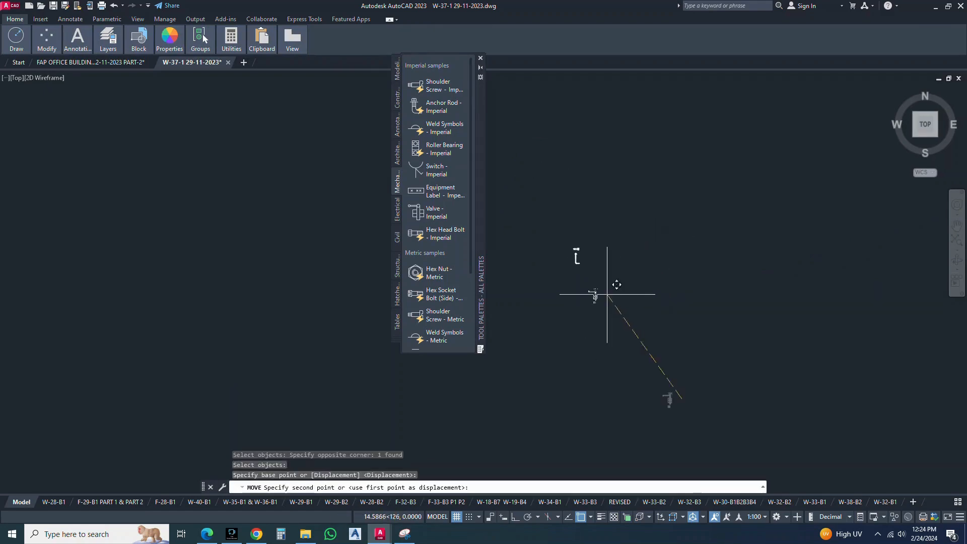
scroll(582, 269, "up", 5)
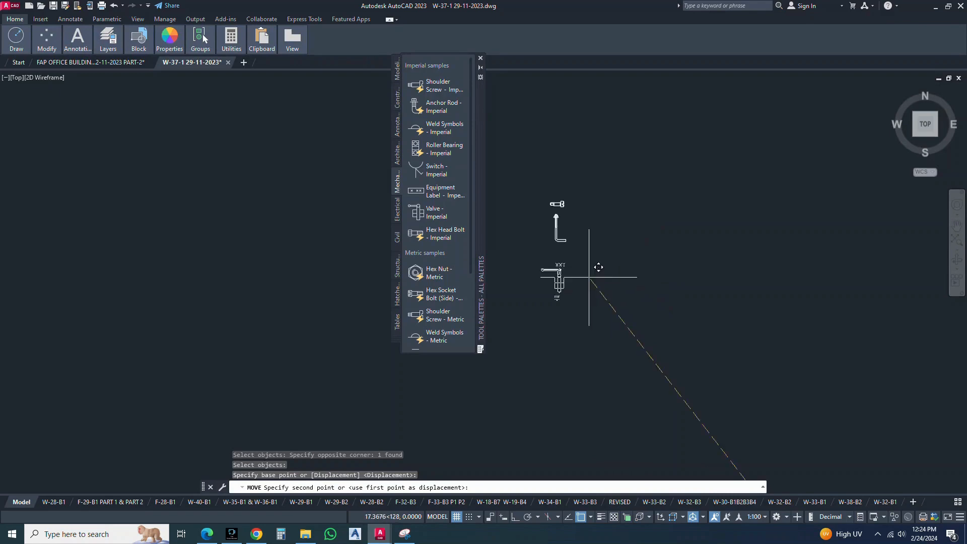
left_click(743, 321)
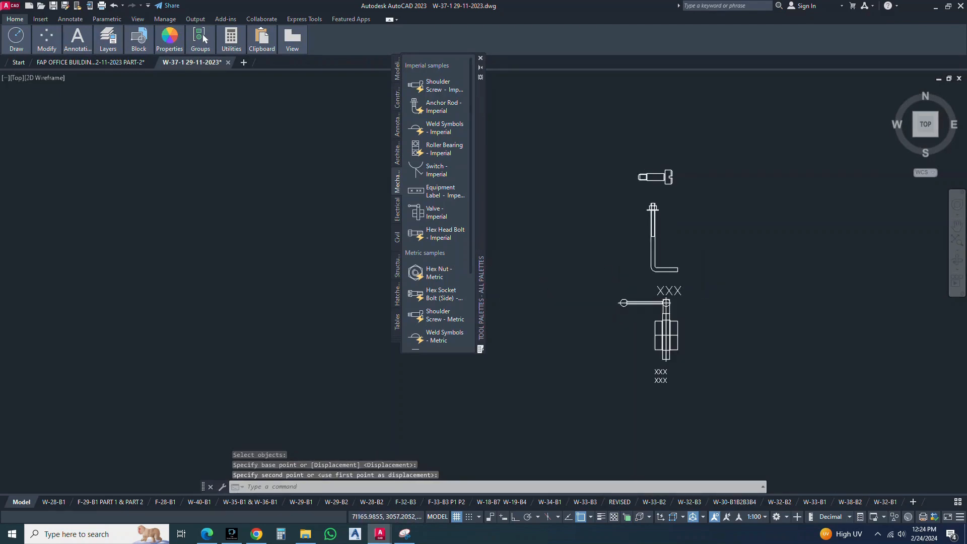
Explode the valve block and erase the ATT_DVLBL label above it
type("x")
key("Return")
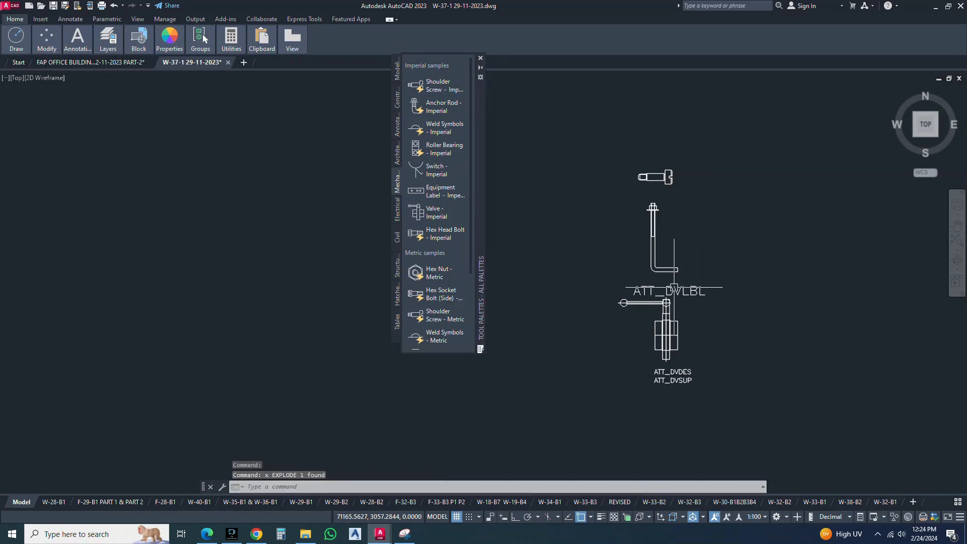
key("Escape")
left_click(680, 289)
type("e")
key("Return")
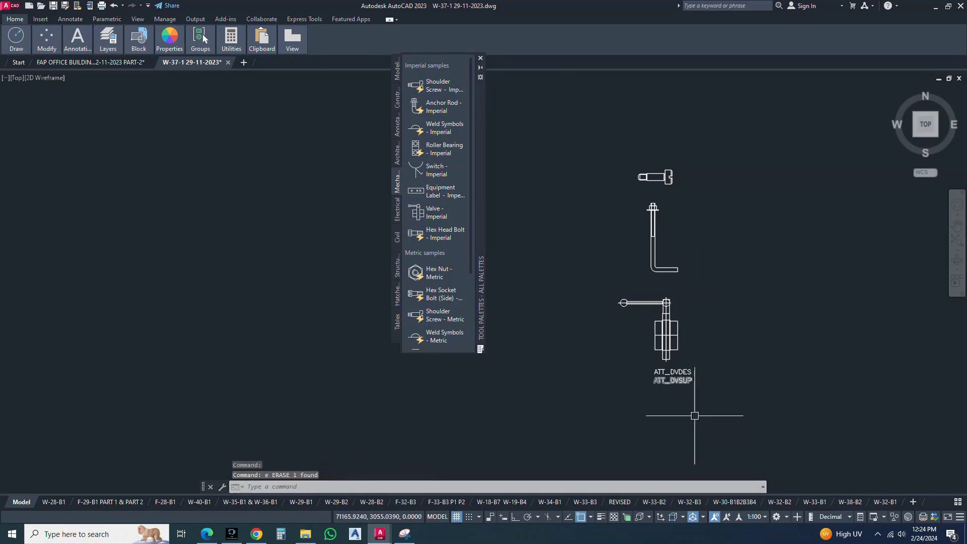
Erase the ATT_DVDES and ATT_DVSUP labels below the valve
left_click(694, 416)
left_click(650, 368)
type("e")
key("Return")
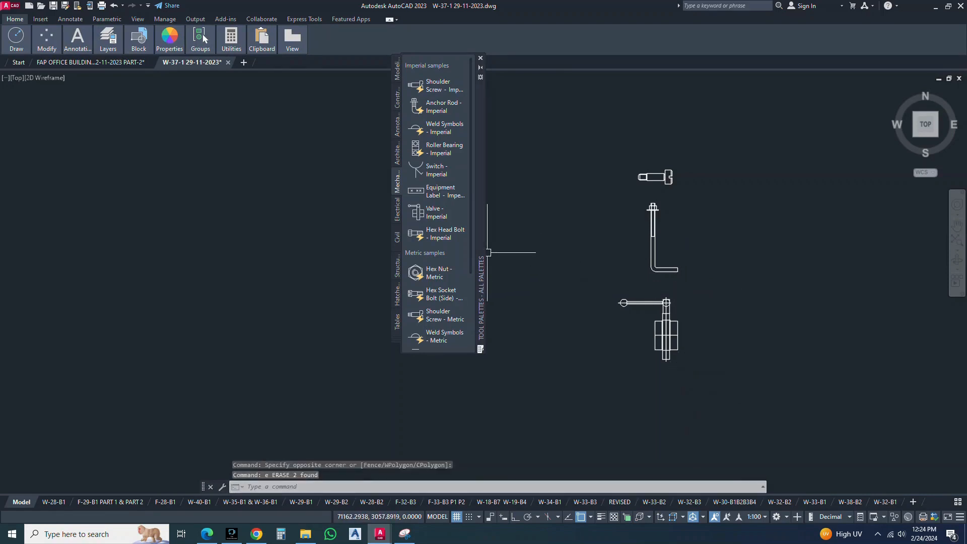
Insert the Hex Head Bolt - Imperial block above the shoulder screw
left_click(437, 233)
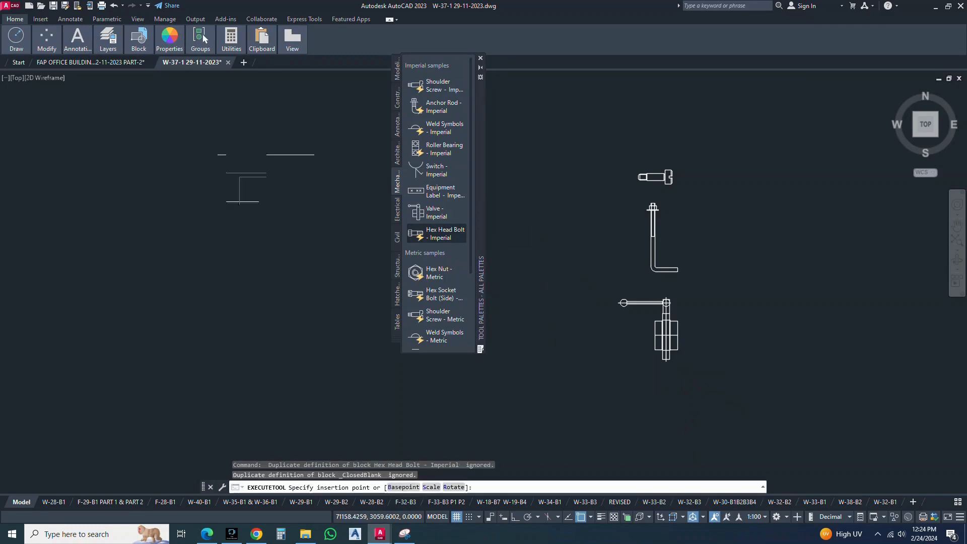
scroll(506, 278, "down", 2)
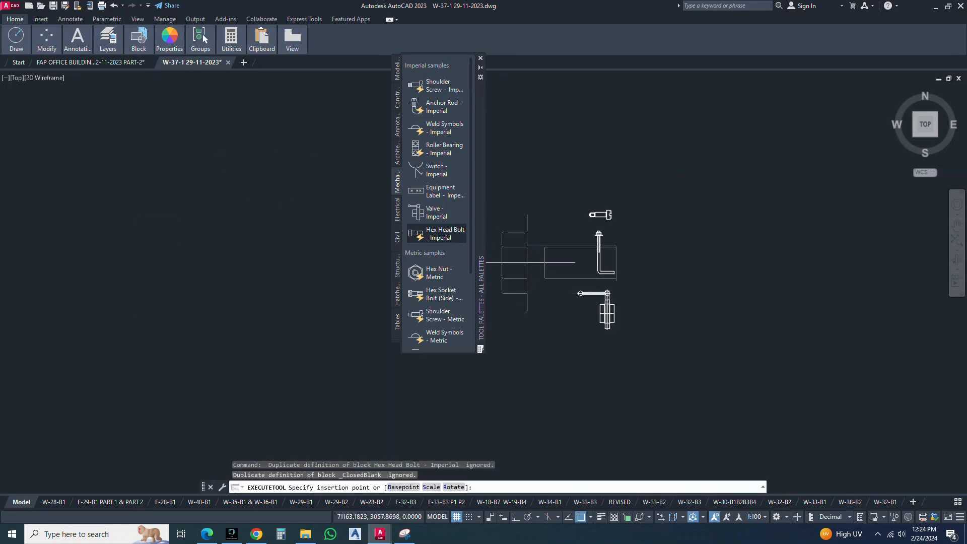
key("Escape")
Scale the hex head bolt down to about the shoulder screw's size, using a base point near the bolt's head
type("scale")
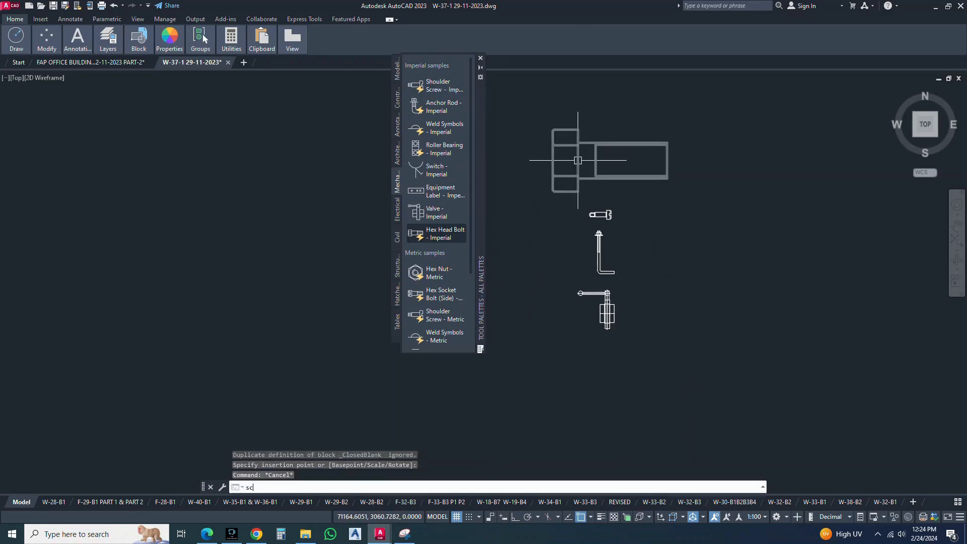
key("Return")
left_click(578, 160)
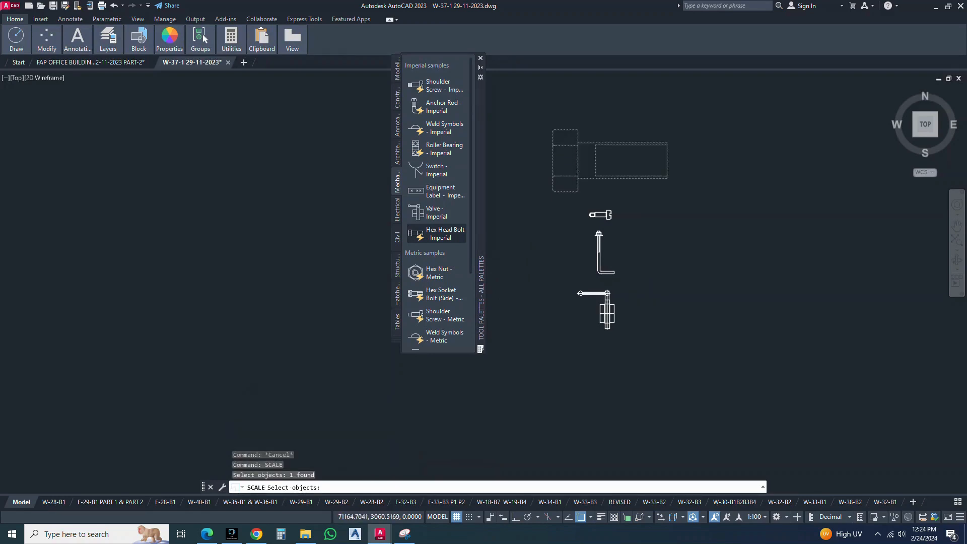
key("Return")
left_click(583, 168)
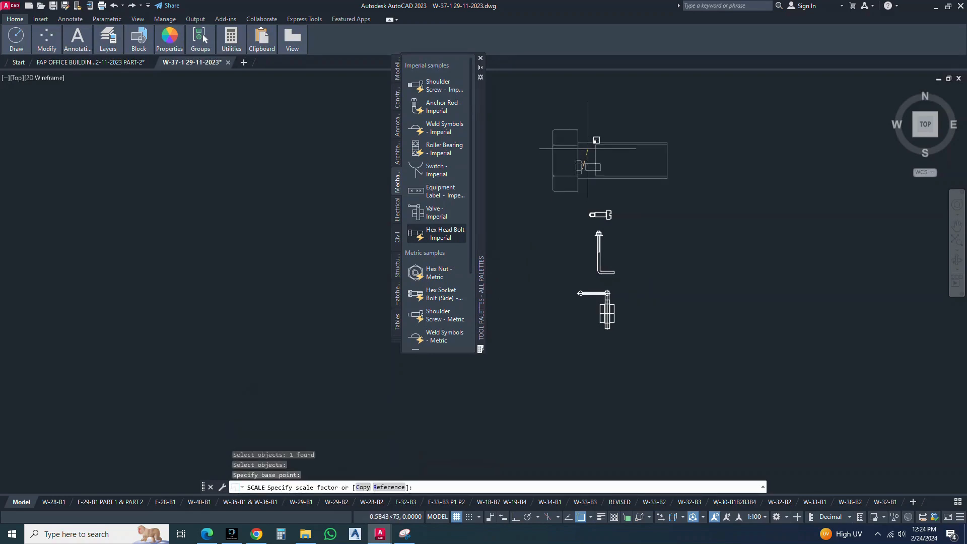
key("Escape")
Move the scaled hex head bolt from above the shoulder screw to just below the valve
type("m")
key("Return")
left_click(580, 167)
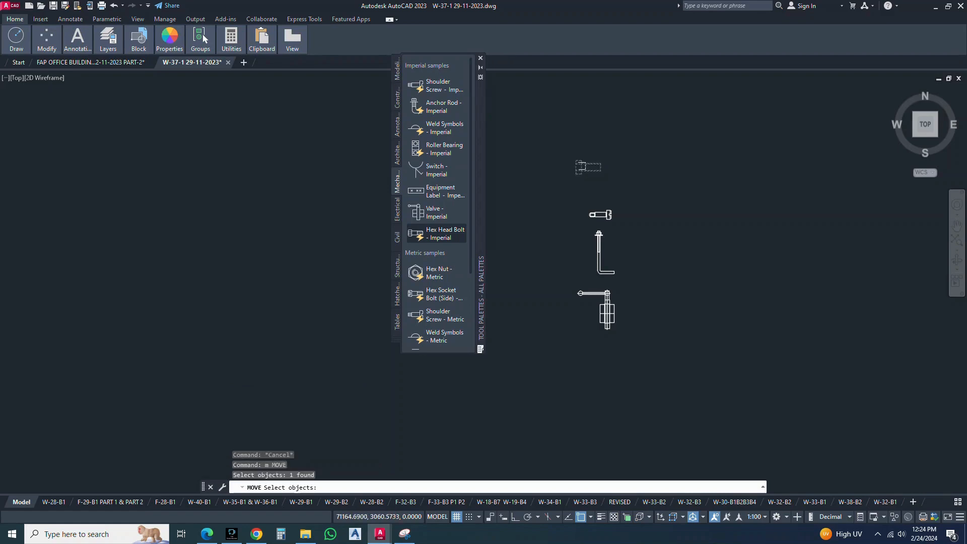
key("Return")
left_click(630, 166)
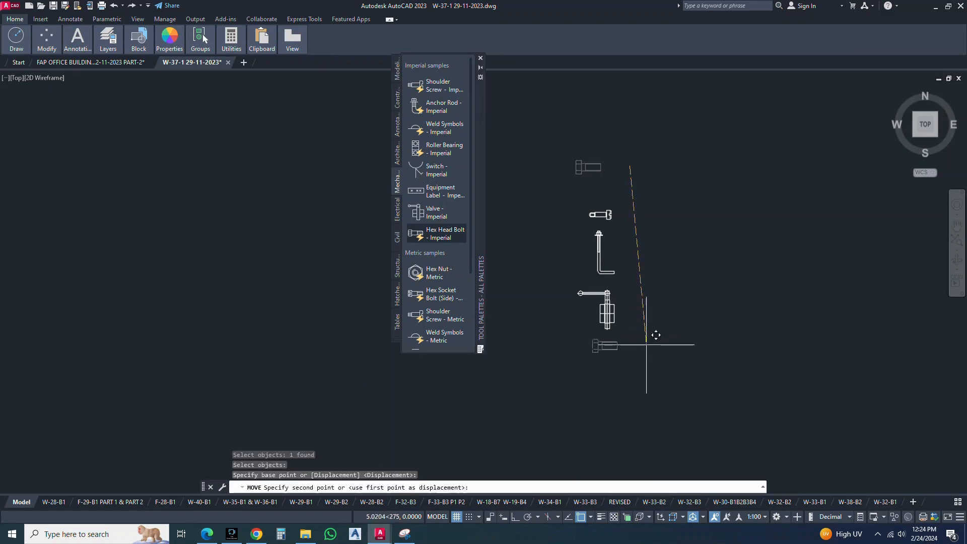
left_click(647, 348)
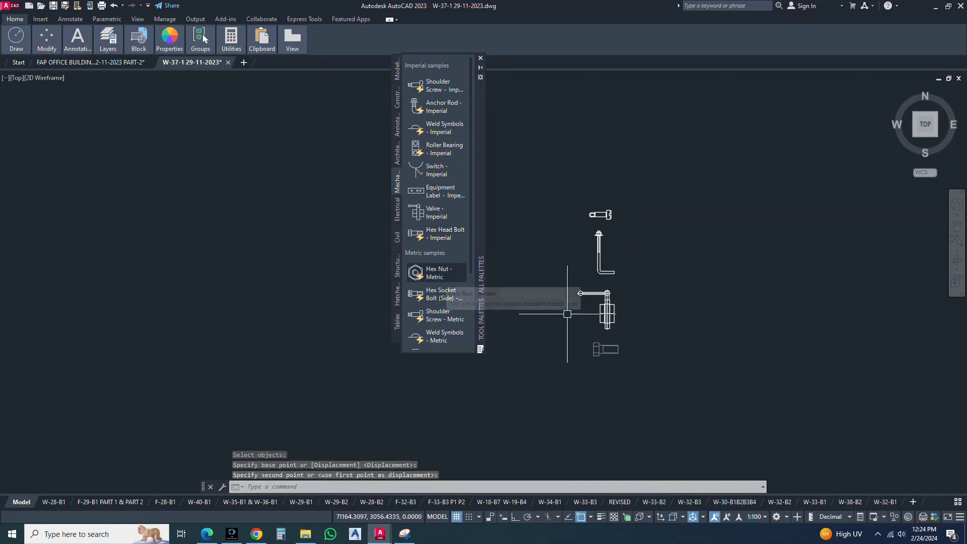
Insert the Hex Nut - Metric block below the hex head bolt, and the metric Hex Socket Bolt (Side) block beneath it
left_click(434, 273)
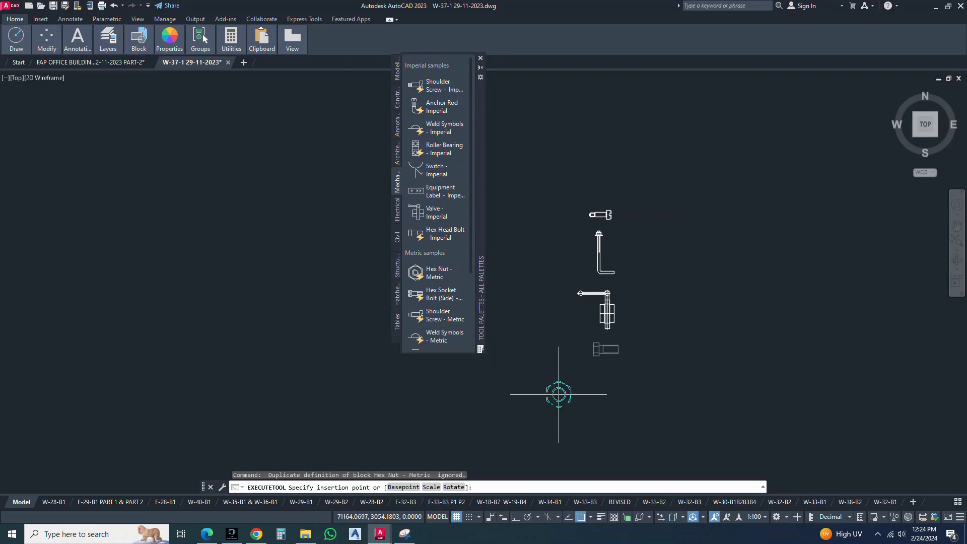
left_click(607, 381)
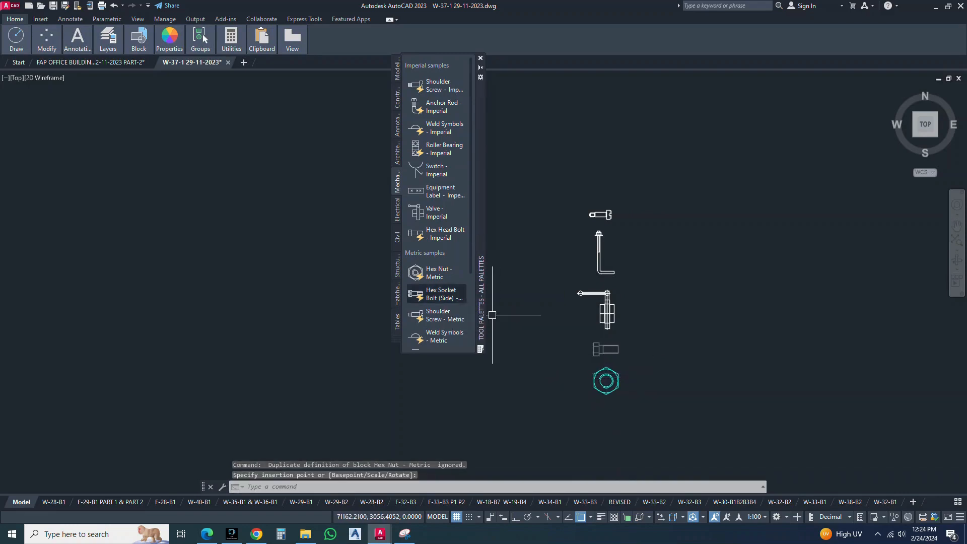
left_click(437, 315)
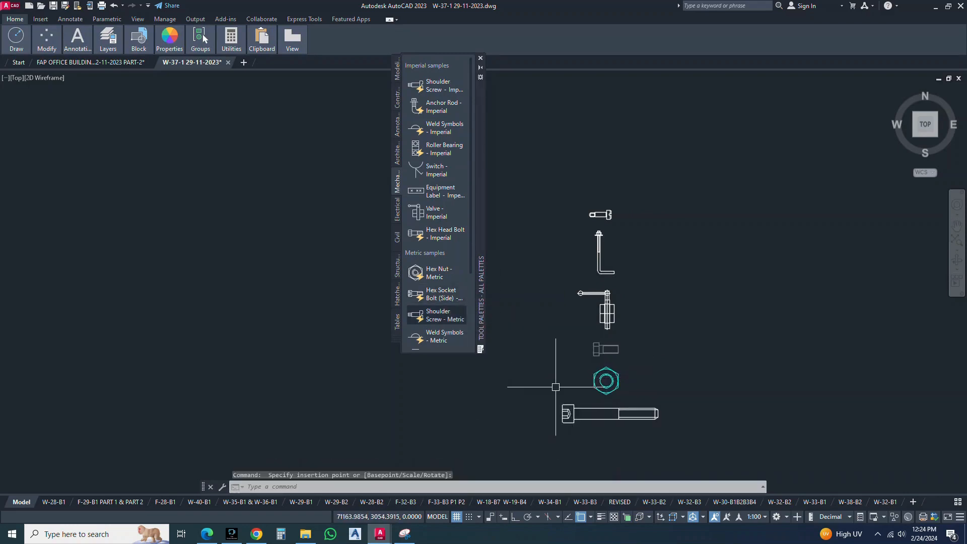
Scale the hex socket bolt down to about half its size, using a base point beyond its threaded end
type("sc")
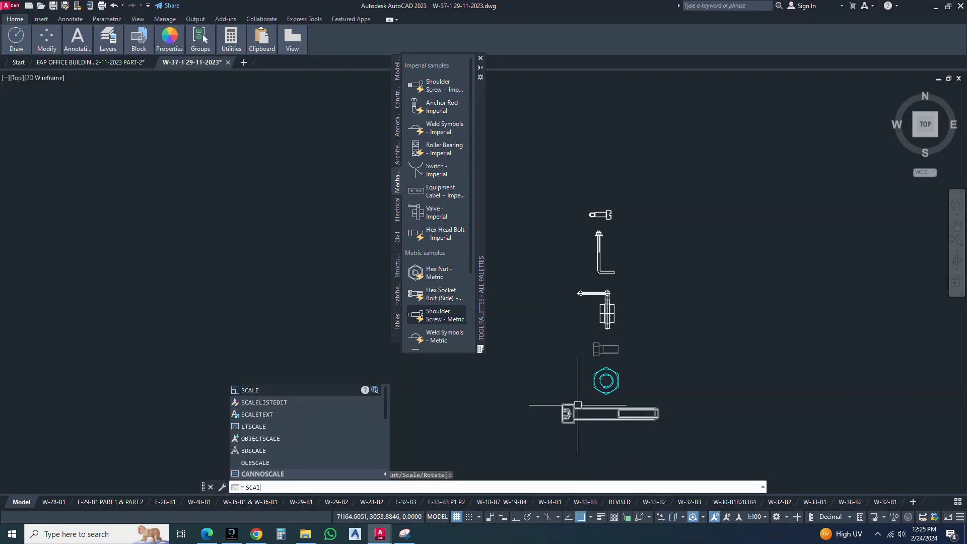
key("Return")
left_click(637, 412)
key("Return")
left_click(680, 410)
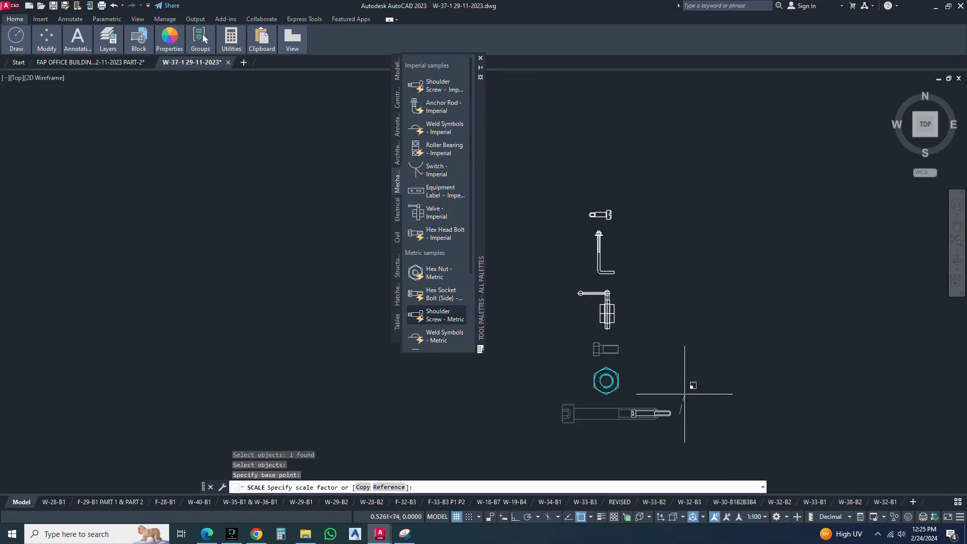
left_click(685, 393)
Insert the Hex Head Bolt - Metric block below the hex socket bolt
scroll(436, 316, "down", 3)
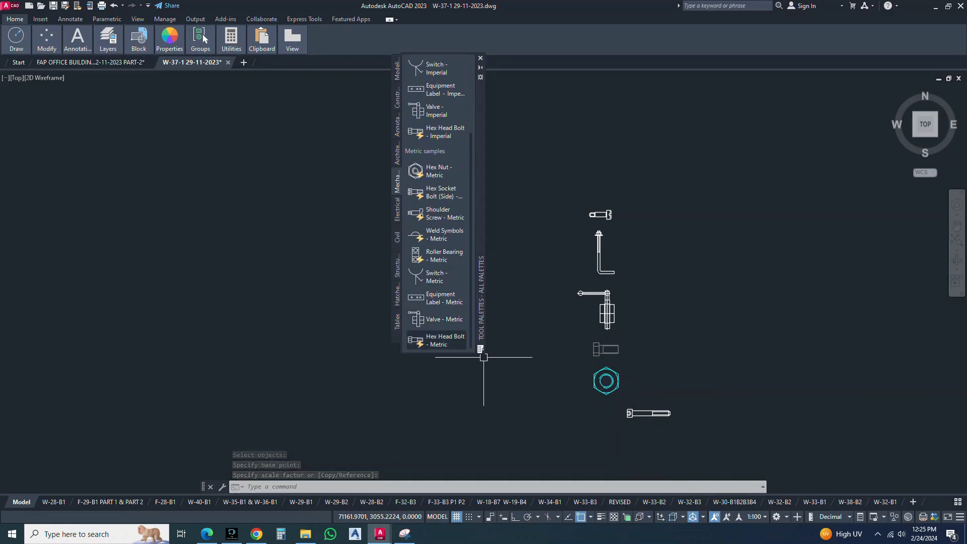
left_click(437, 340)
left_click(571, 439)
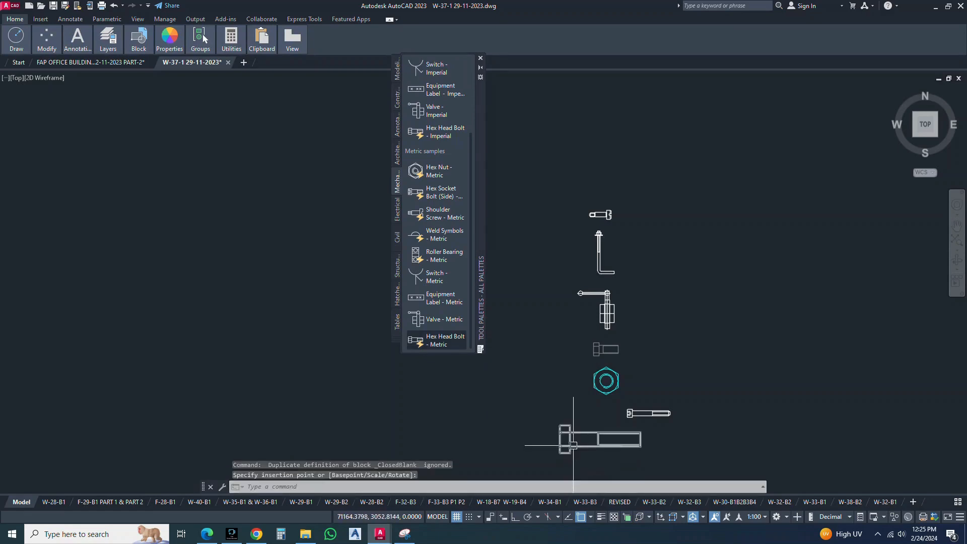
key("Escape")
Scale the metric hex head bolt down to roughly the hex socket bolt's length, using a base point just above its head
type("scale")
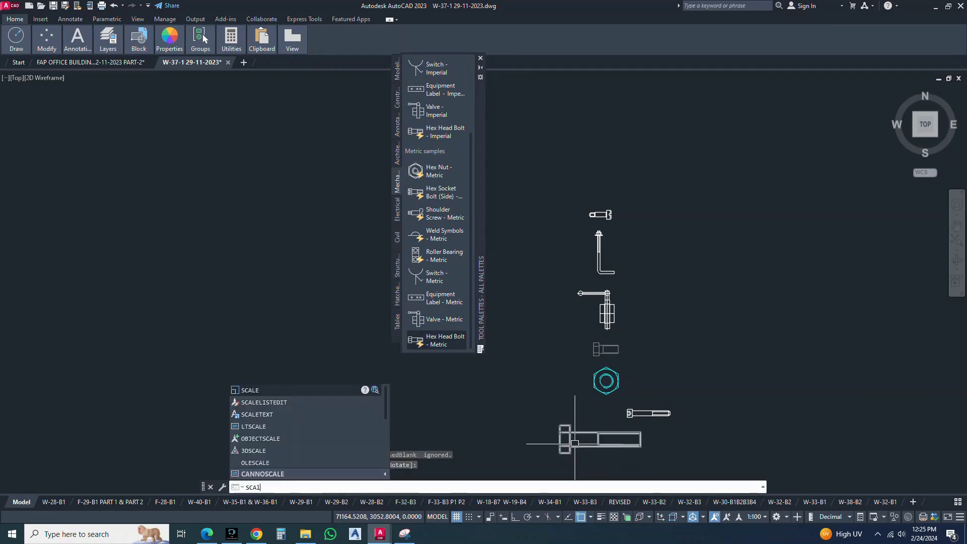
key("Return")
left_click(565, 433)
key("Return")
left_click(567, 411)
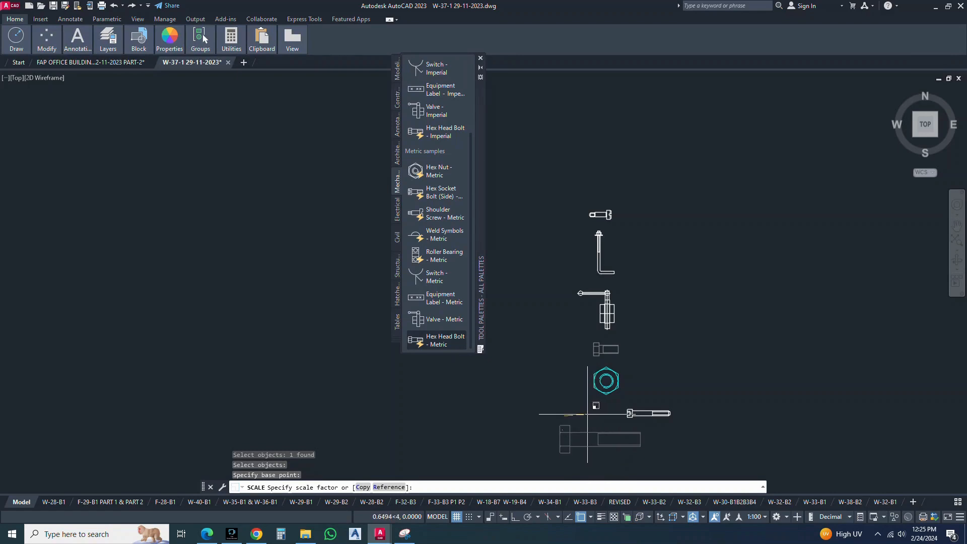
left_click(580, 414)
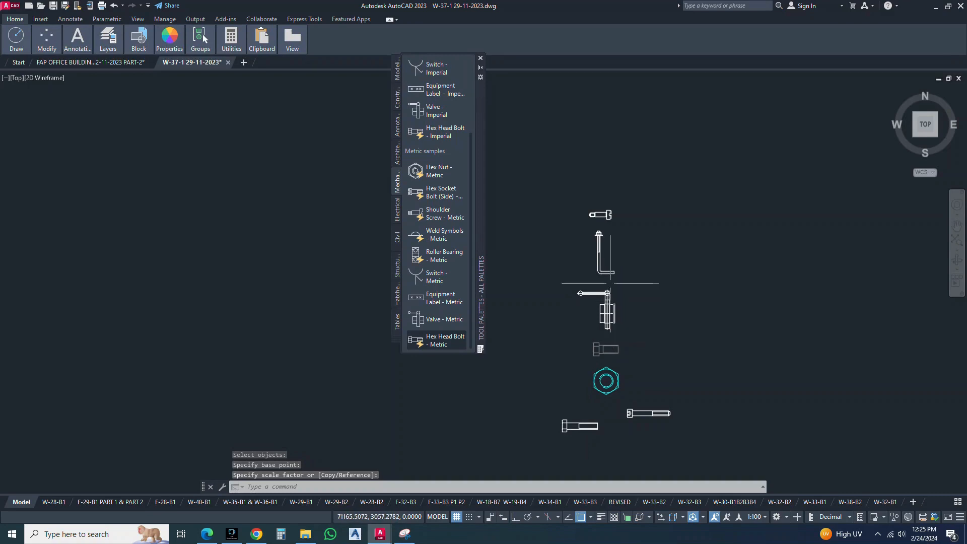
Move the whole valve above the shoulder screw to make it the topmost part of the column
type("m")
key("Return")
left_click(630, 287)
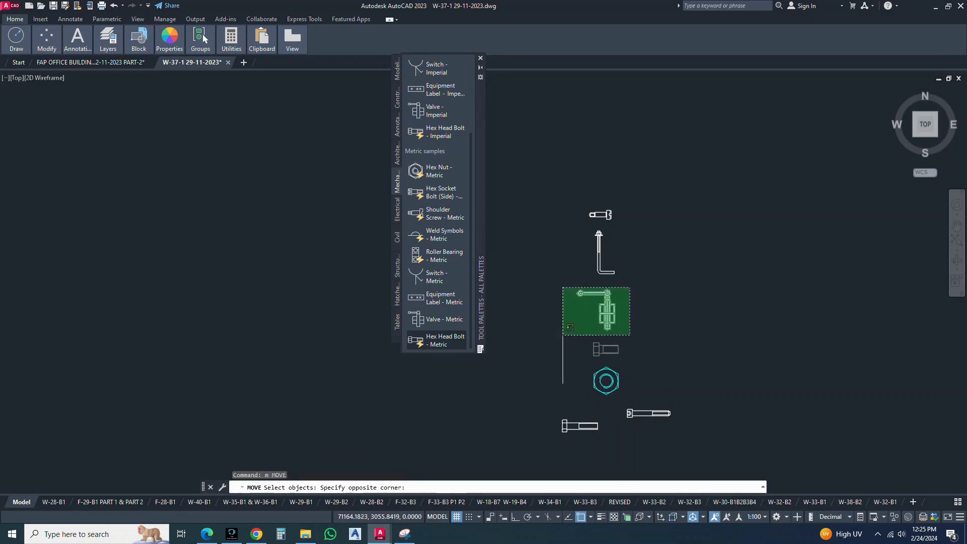
left_click(562, 338)
key("Return")
left_click(635, 314)
left_click(640, 153)
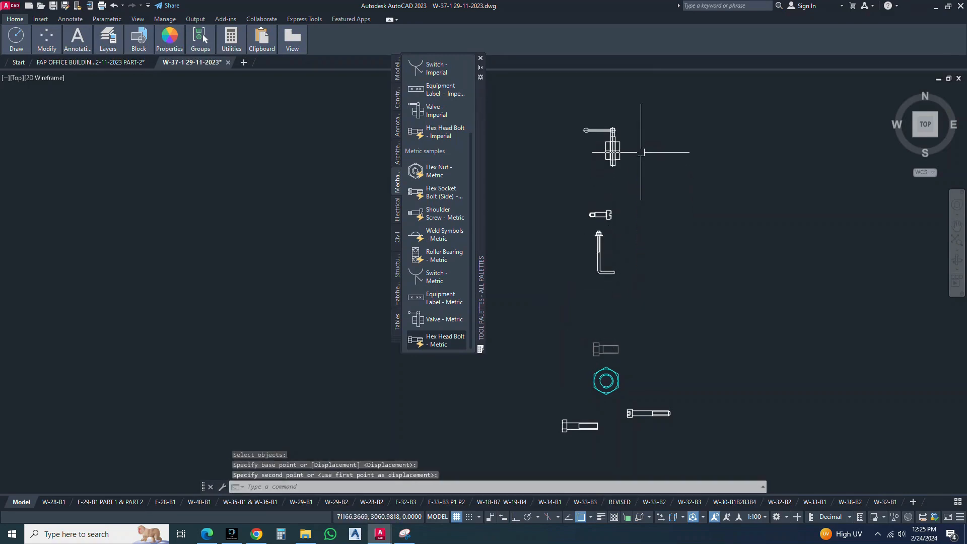
key("Return")
left_click(658, 96)
left_click(583, 186)
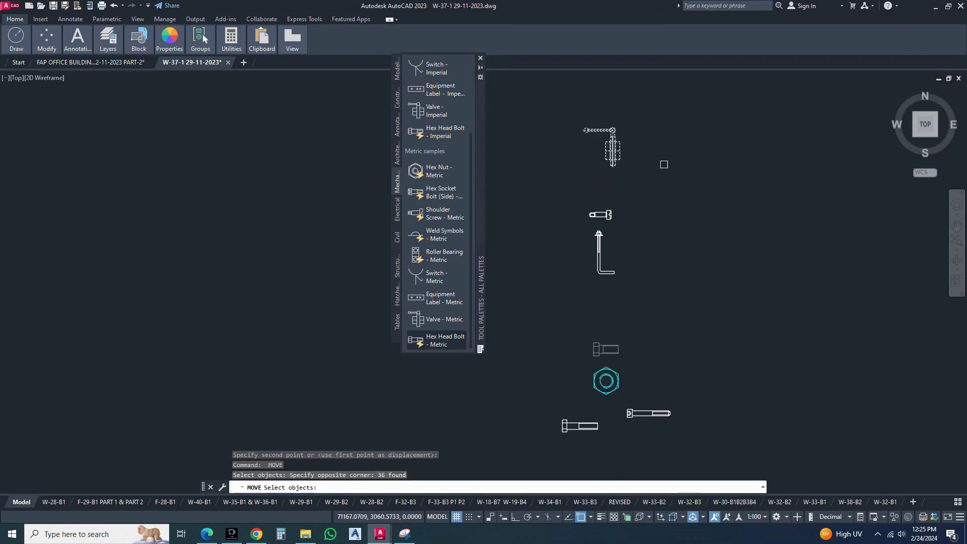
middle_click_drag(664, 164, 720, 139)
key("Escape")
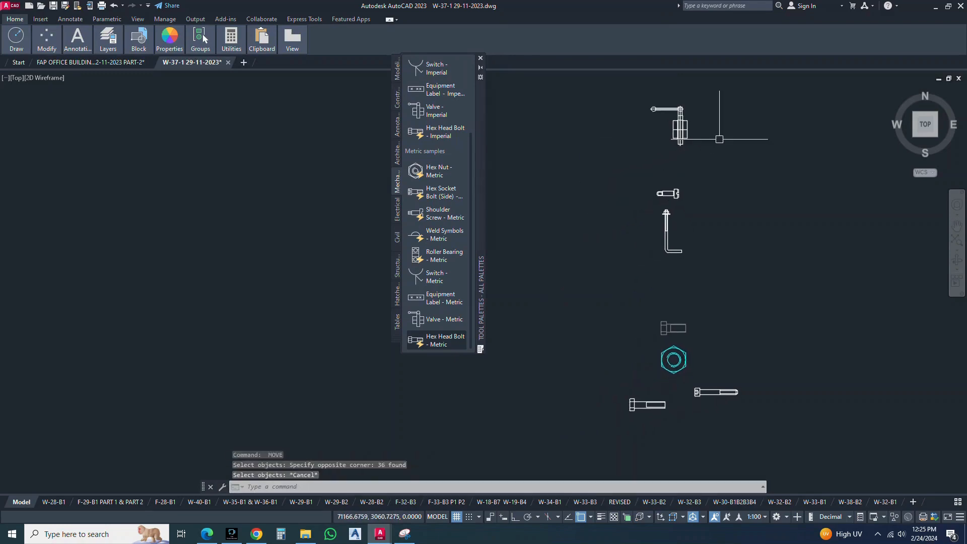
key("Escape")
Move the anchor rod up so it sits directly beneath the valve
key("Return")
left_click(698, 218)
left_click(655, 272)
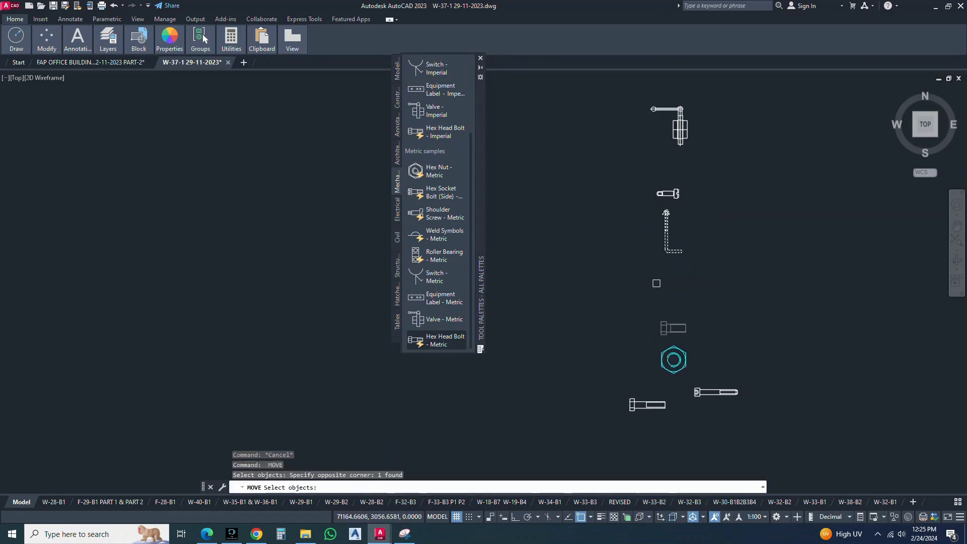
key("Return")
left_click(748, 252)
left_click(761, 201)
Move the shoulder screw out of the anchor rod to just below it
key("Return")
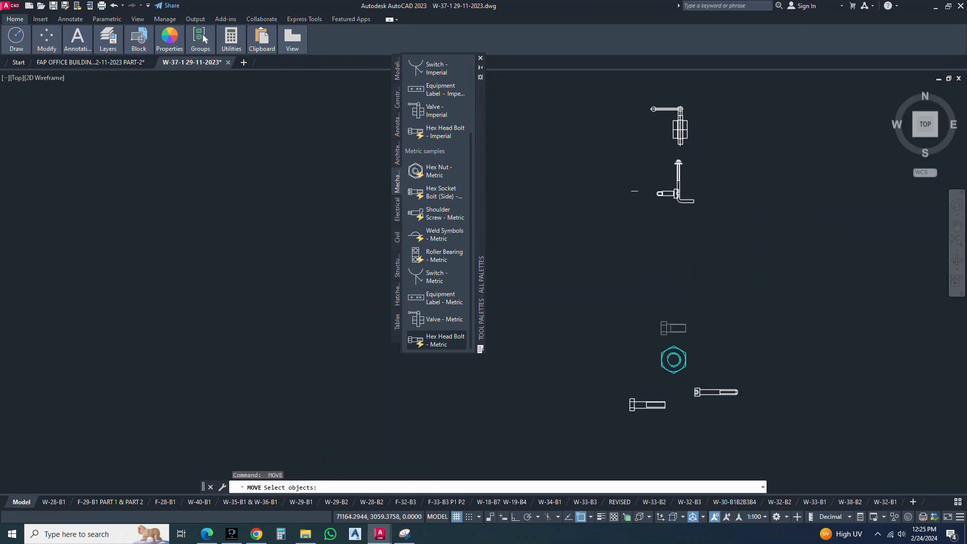
left_click(667, 182)
left_click(644, 220)
key("Return")
left_click(787, 229)
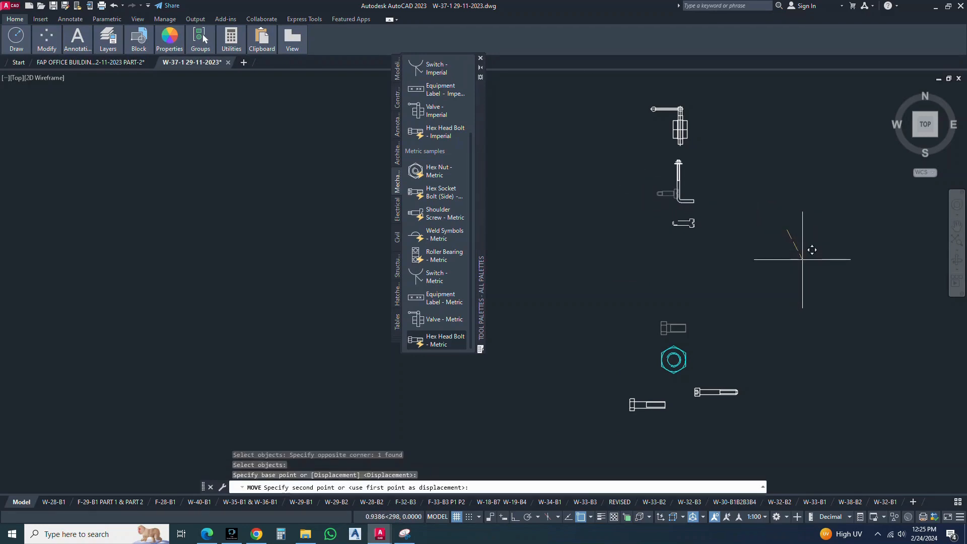
left_click(806, 262)
Nudge the shoulder screw slightly to line it up under the anchor rod
key("Return")
left_click(734, 231)
left_click(610, 218)
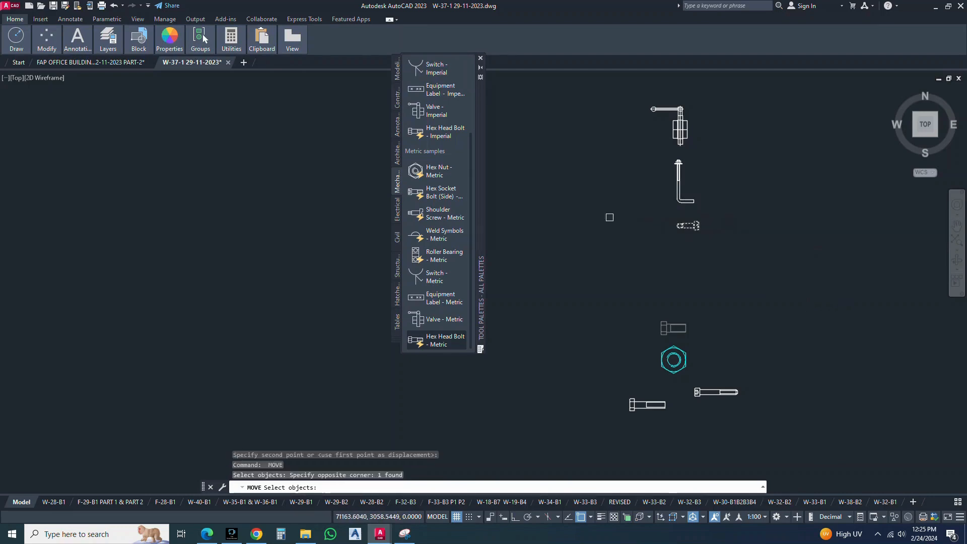
key("Return")
left_click(811, 230)
left_click(808, 229)
Move the imperial hex head bolt and the hex nut together up beneath the shoulder screw
key("Return")
left_click(751, 298)
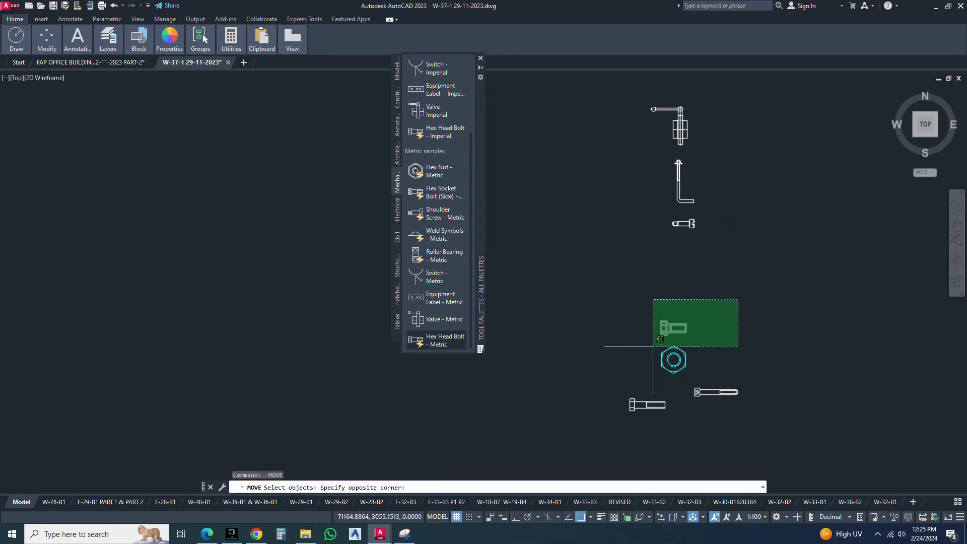
left_click(644, 373)
key("Return")
left_click(738, 353)
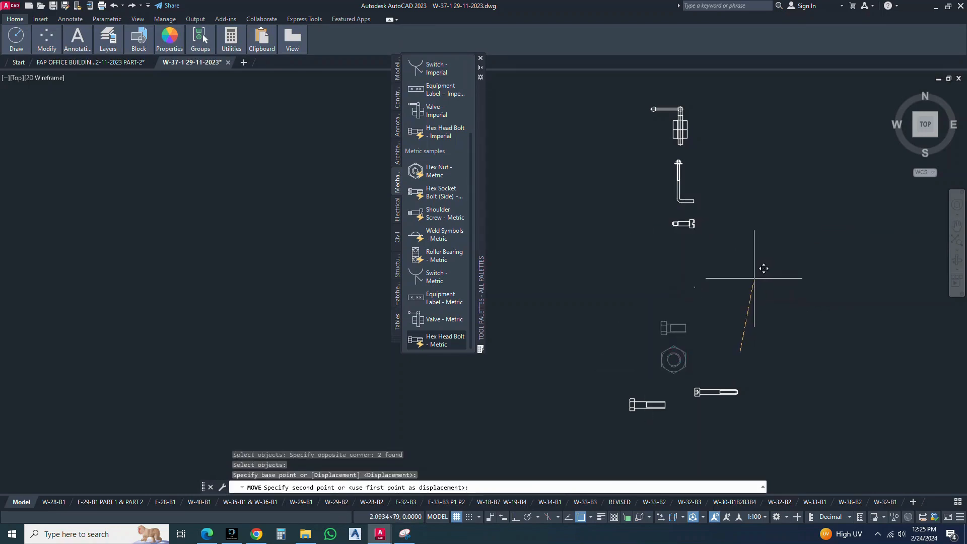
left_click(754, 278)
Move the hex socket bolt up and align it under the hex nut
key("Return")
left_click(744, 372)
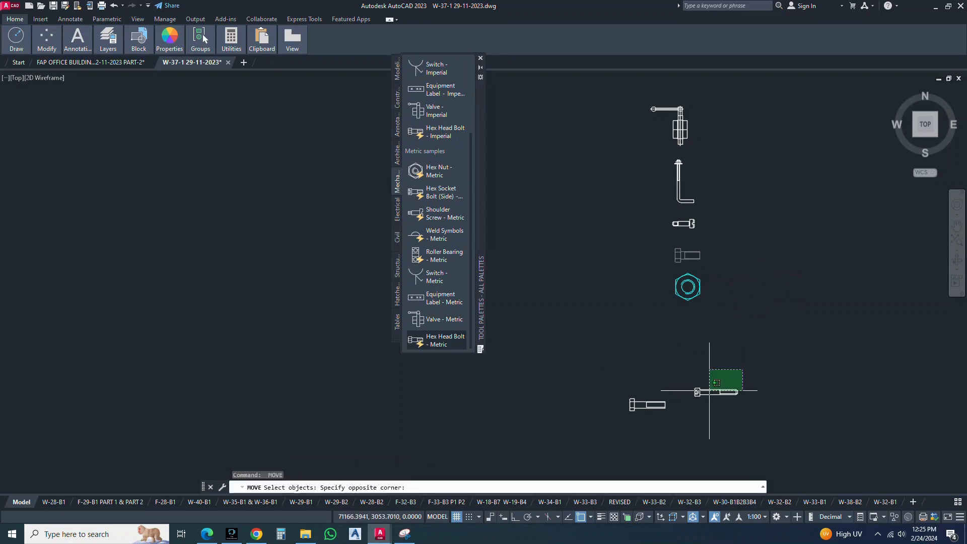
left_click(705, 394)
key("Return")
left_click(773, 402)
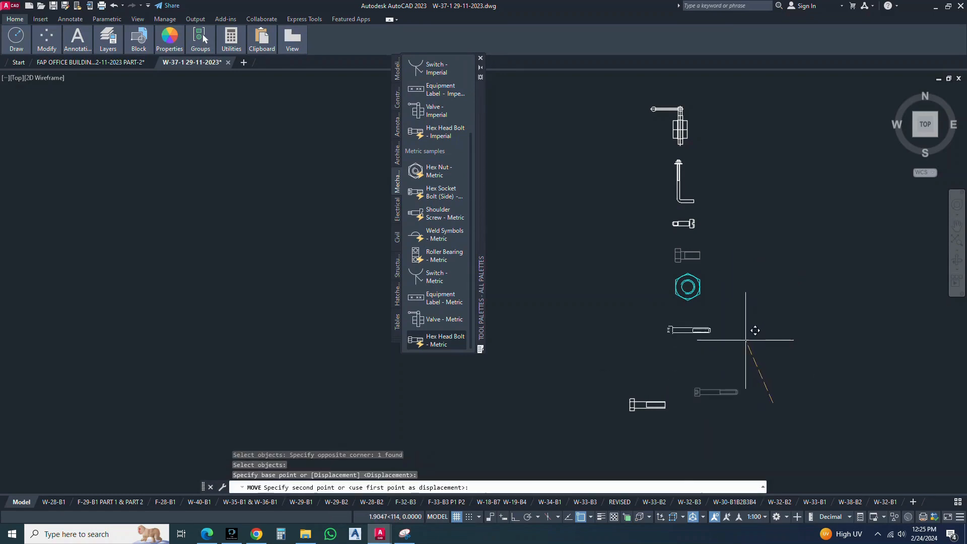
left_click(745, 338)
Move the metric hex head bolt under the hex socket bolt at the bottom of the column
key("Return")
left_click(701, 375)
left_click(642, 438)
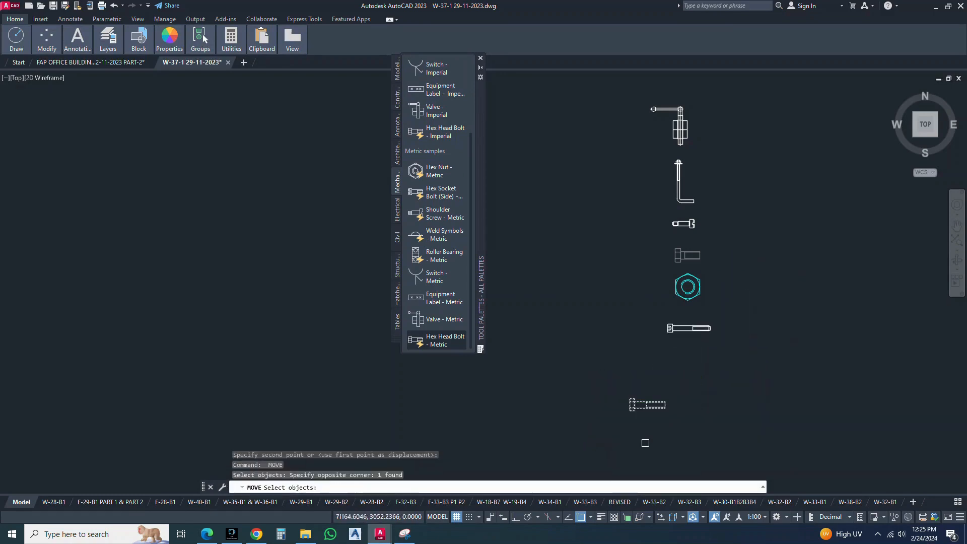
key("Return")
left_click(754, 427)
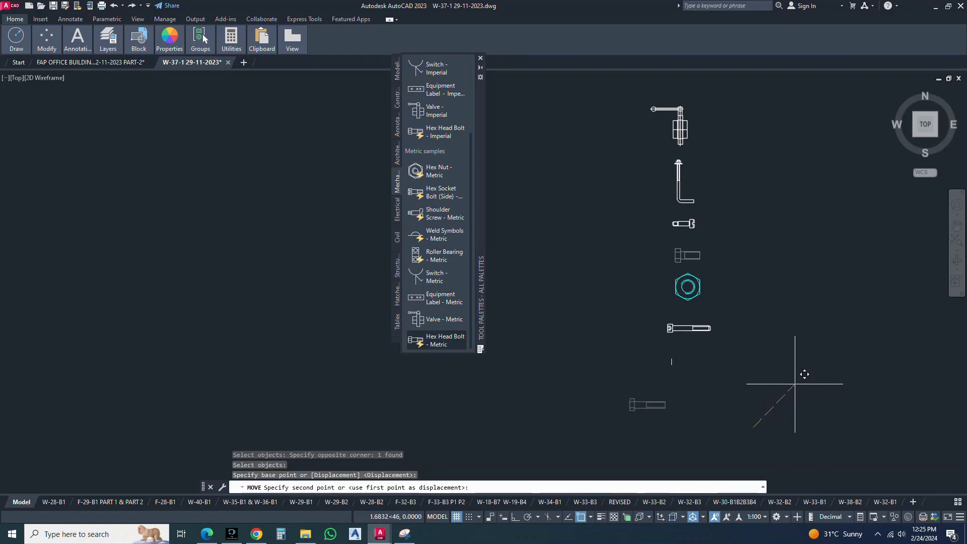
left_click(795, 384)
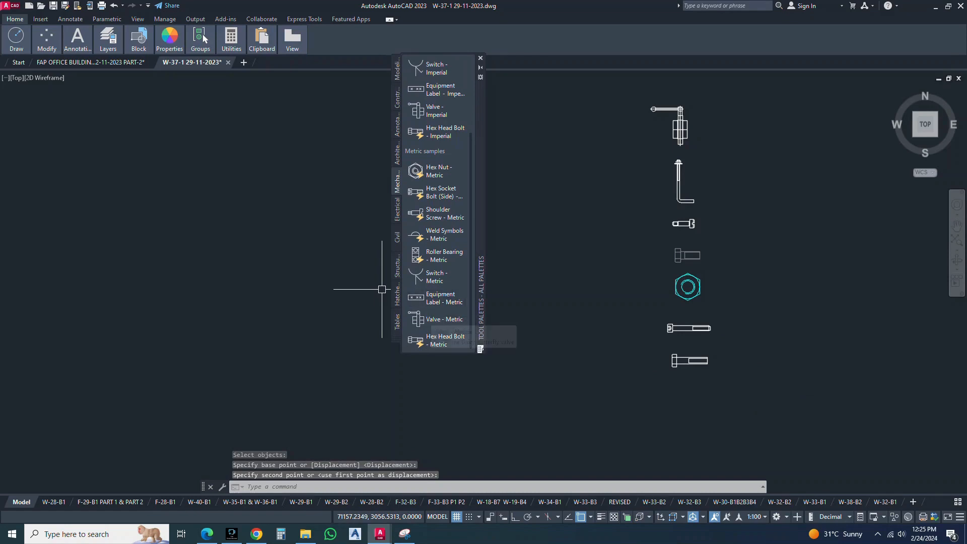
Try inserting the Valve - Metric and Weld Symbols - Metric blocks beside the column of parts
left_click(428, 318)
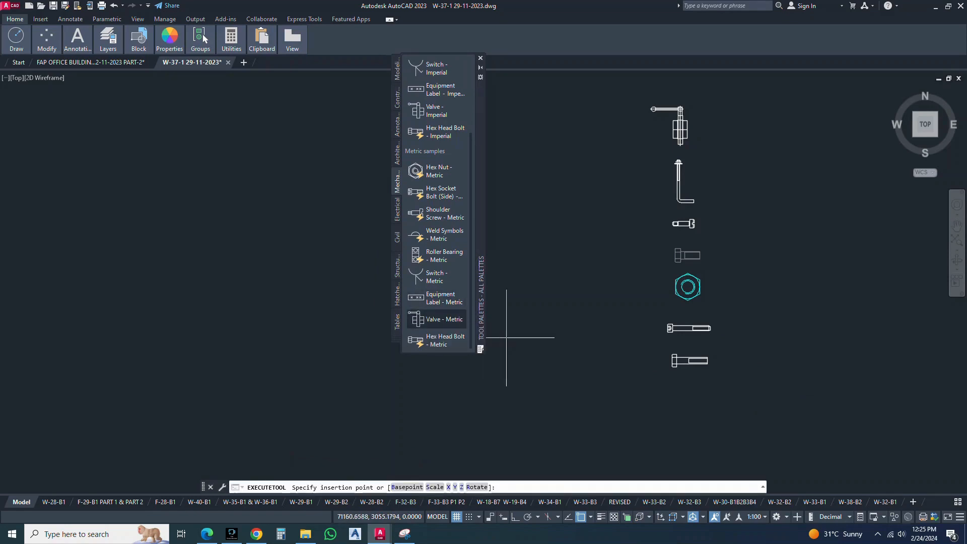
left_click(565, 340)
left_click(505, 142)
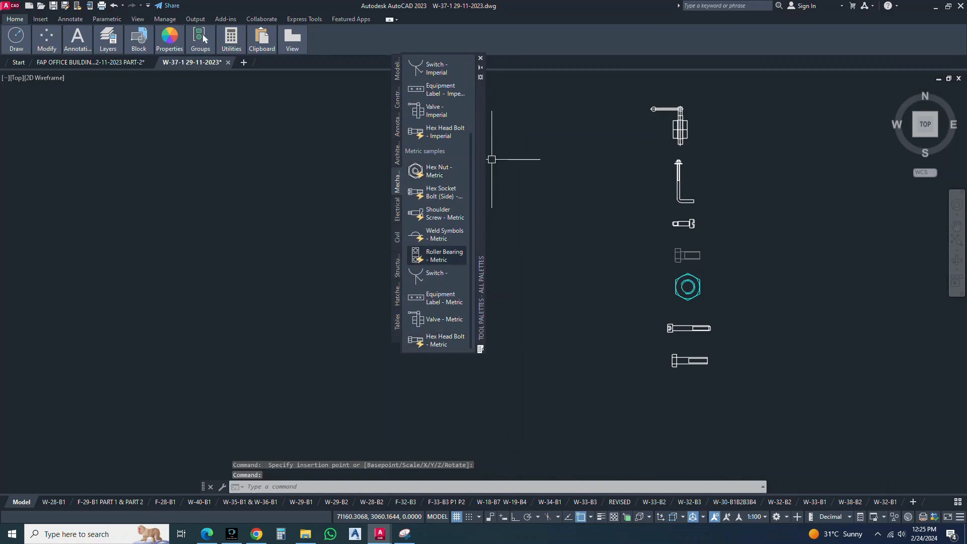
left_click(437, 234)
key("Escape")
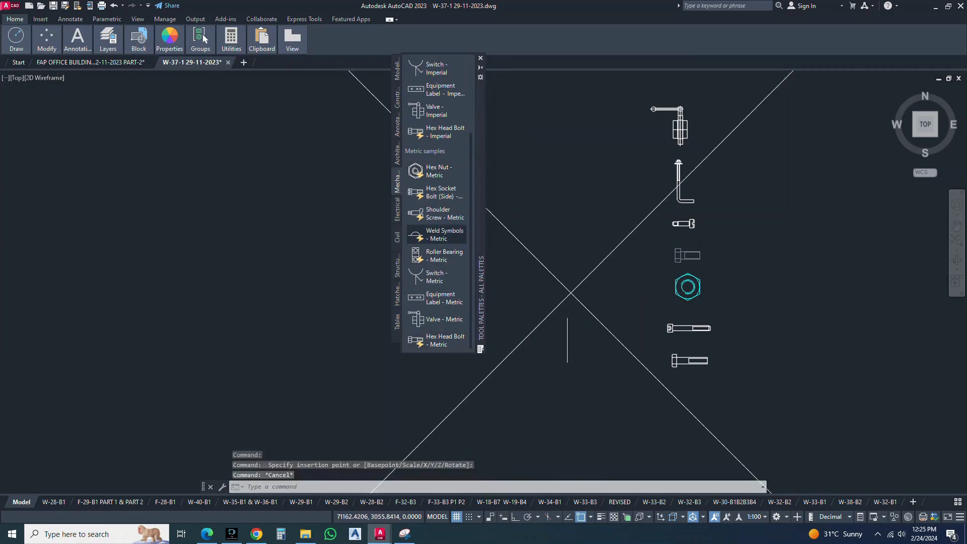
Erase the oversized metric sample blocks just inserted around the column of parts
scroll(567, 297, "down", 5)
scroll(567, 297, "up", 5)
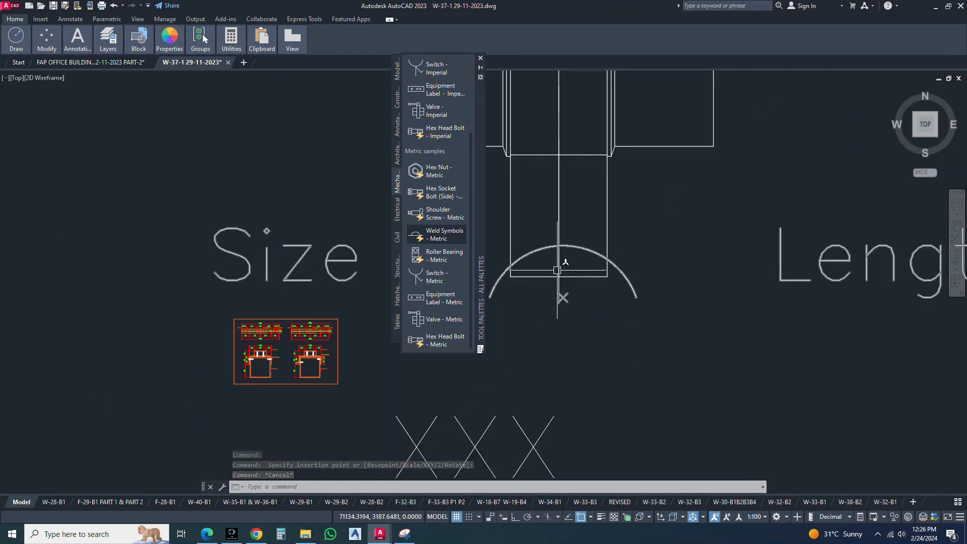
left_click(557, 271)
type("e")
key("space")
scroll(559, 298, "up", 5)
left_click(575, 272)
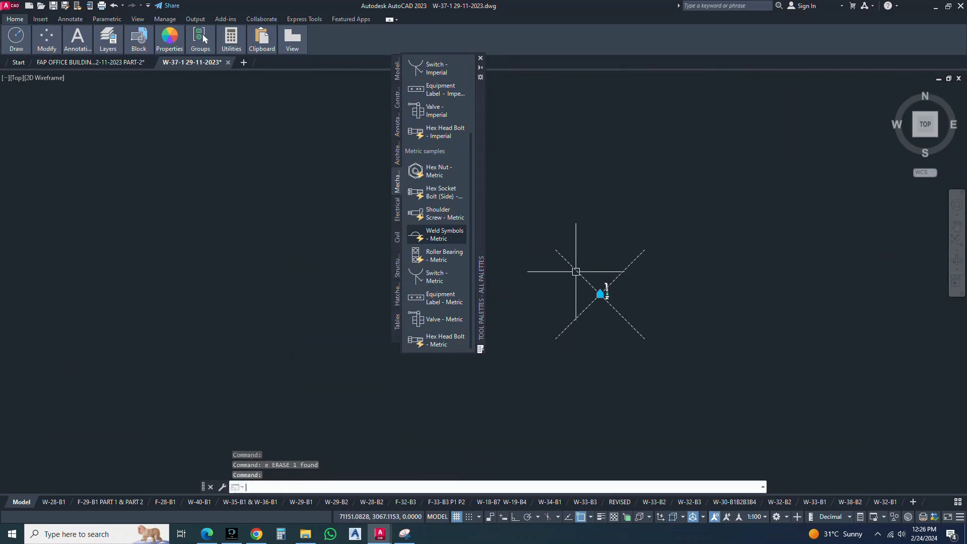
type("e")
key("space")
Examine the arranged column of mechanical parts after the cleanup
scroll(591, 291, "up", 6)
scroll(842, 294, "up", 2)
middle_click_drag(718, 299, 787, 256)
scroll(750, 260, "up", 2)
scroll(751, 260, "down", 2)
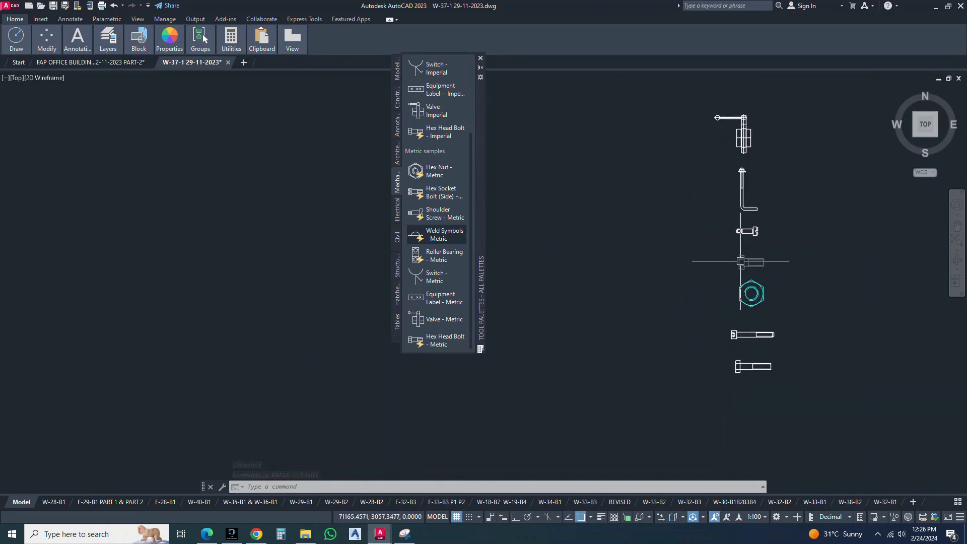
scroll(743, 242, "up", 2)
middle_click_drag(743, 243, 745, 273)
scroll(745, 273, "down", 2)
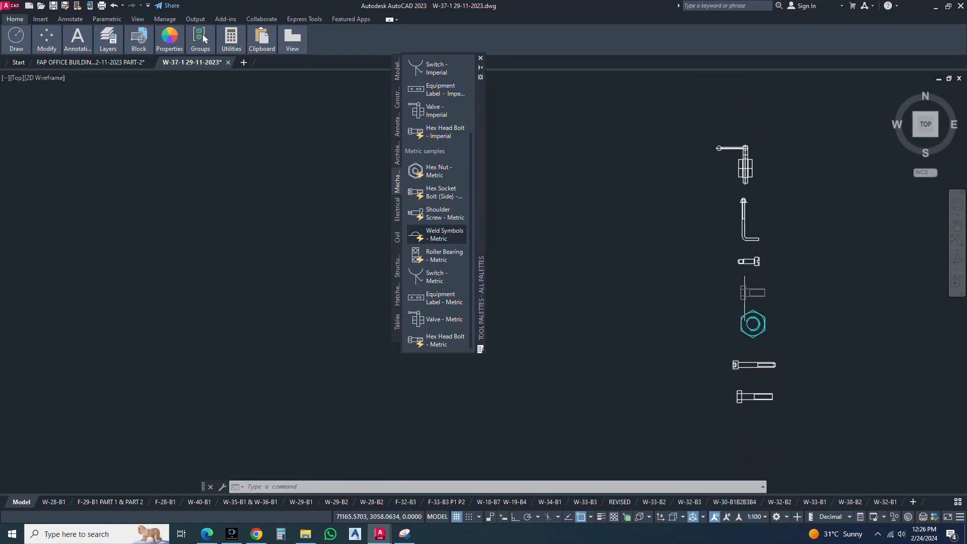
Frame the column of parts with a window zoom and close the tool palettes
type("zoom")
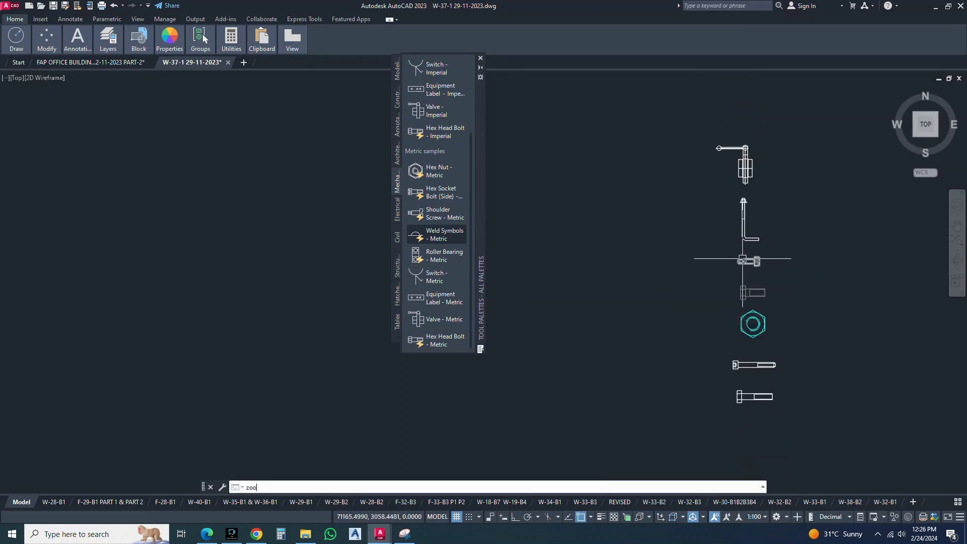
key("Return")
left_click(820, 122)
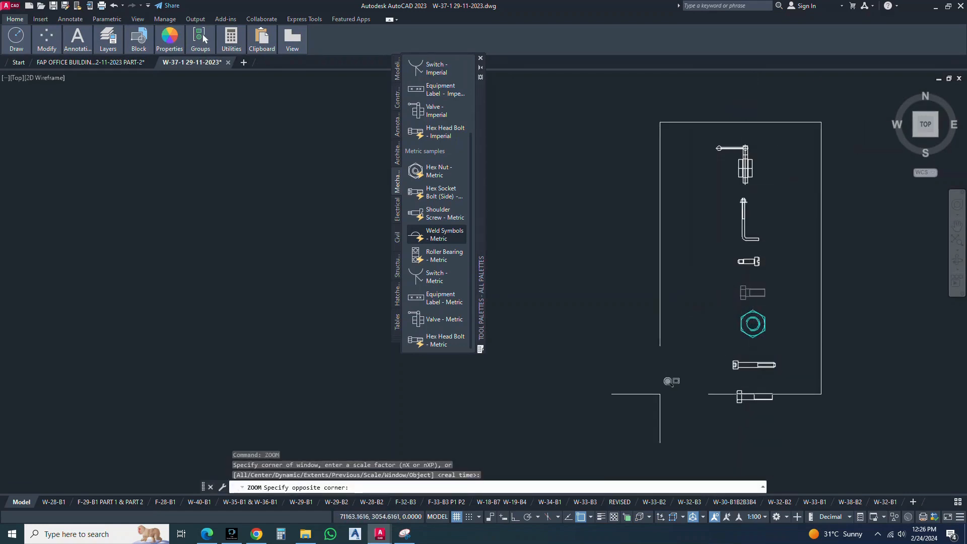
left_click(654, 435)
mouse_move(582, 349)
middle_mouse_down()
mouse_move(861, 348)
mouse_move(848, 347)
mouse_move(848, 357)
middle_mouse_up()
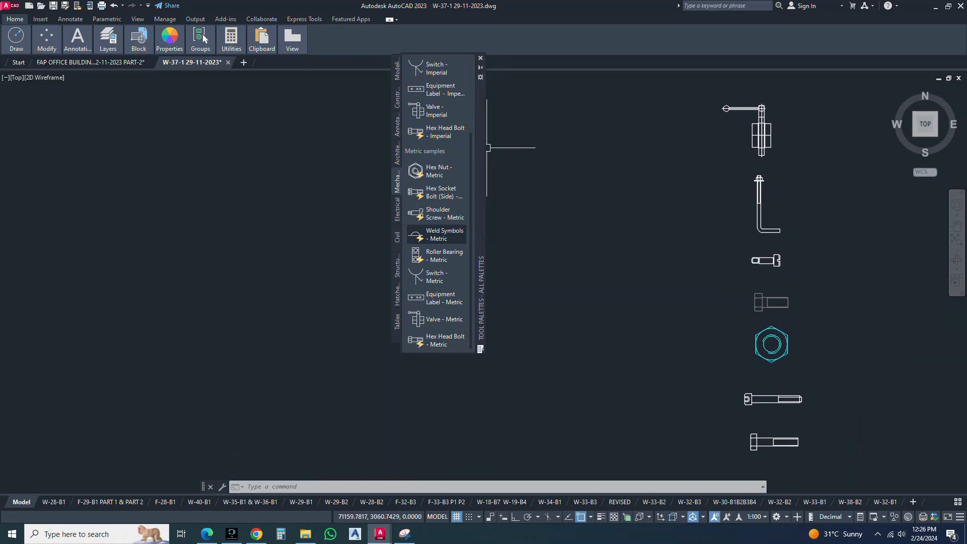
left_click(480, 58)
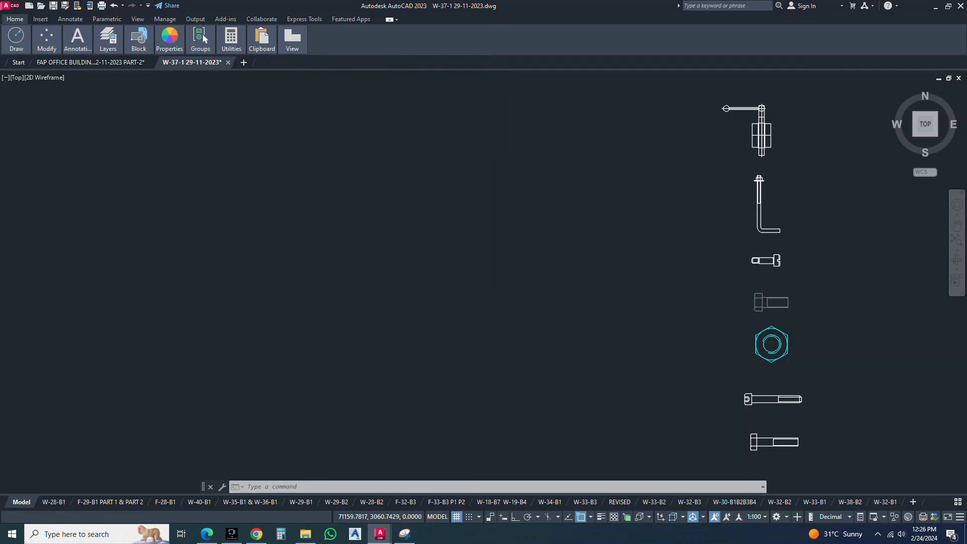